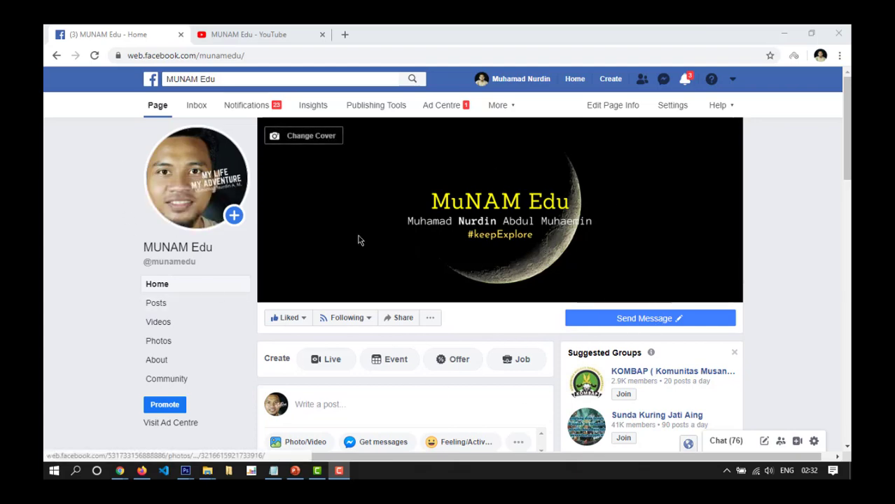
Compare the MUNAM Edu page with the personal profile and the news feed, then look over the page again.
scroll(348, 267, "down", 3)
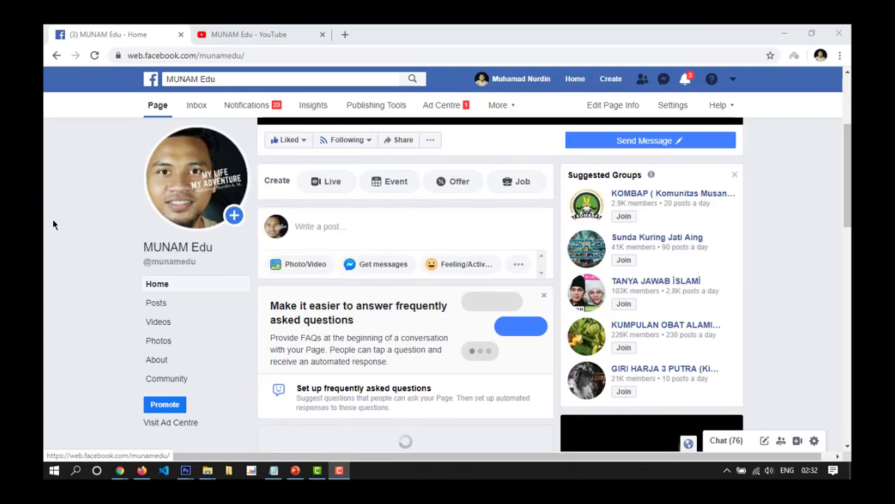
scroll(178, 291, "up", 3)
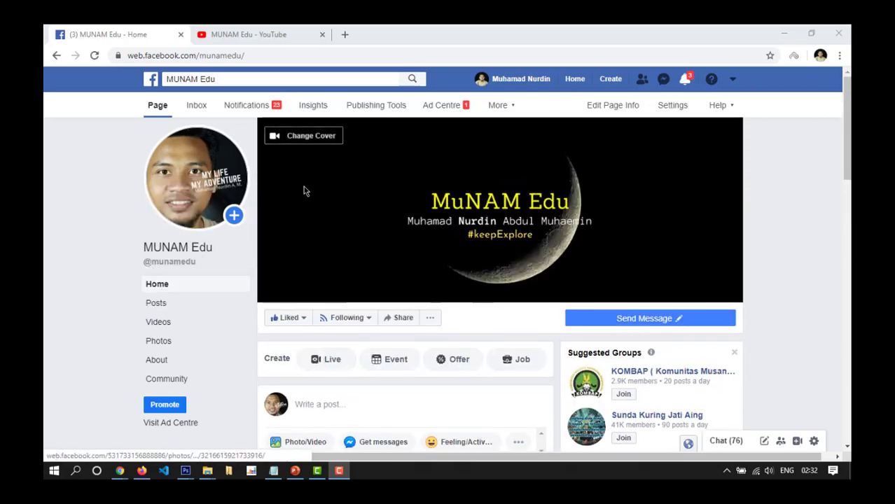
left_click(518, 79)
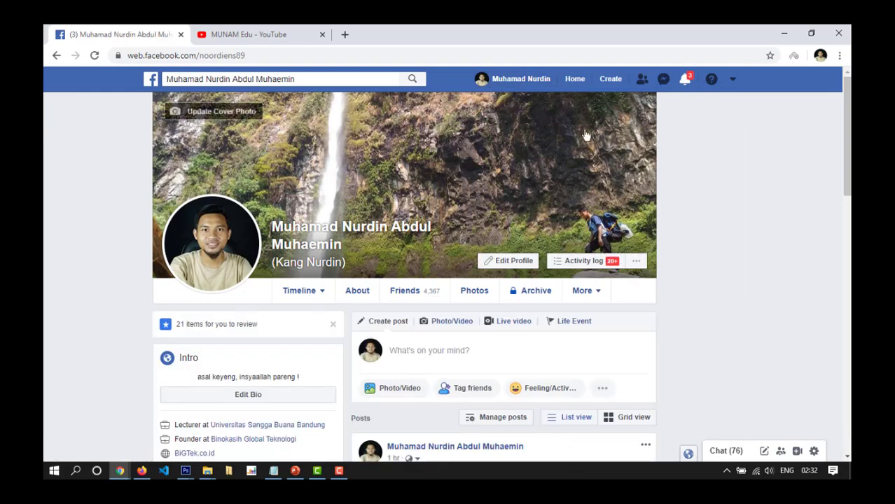
left_click(576, 81)
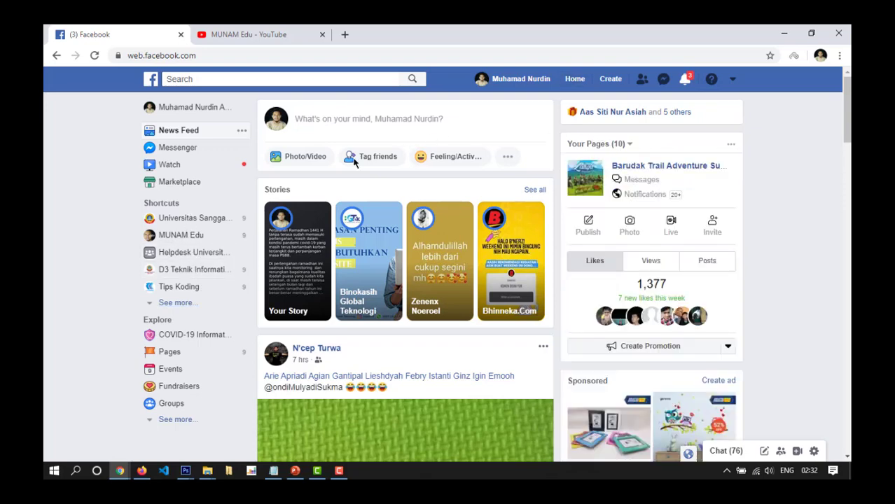
left_click(180, 239)
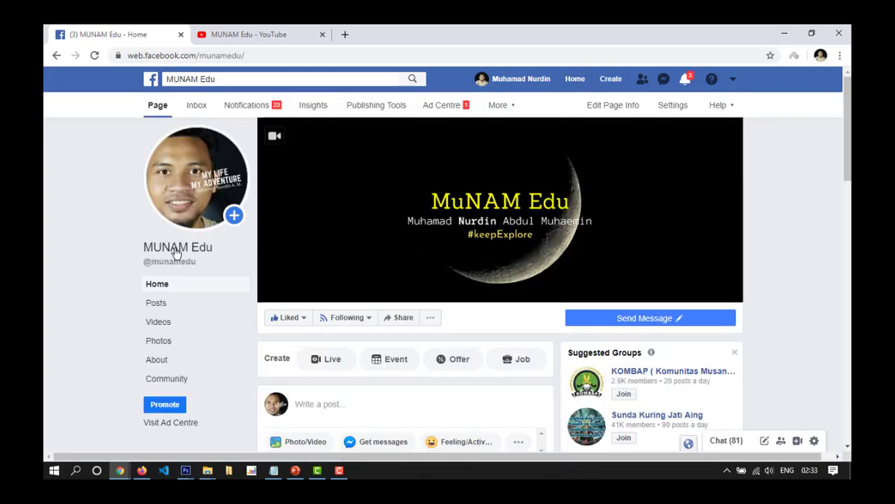
scroll(129, 260, "down", 3)
scroll(129, 261, "up", 3)
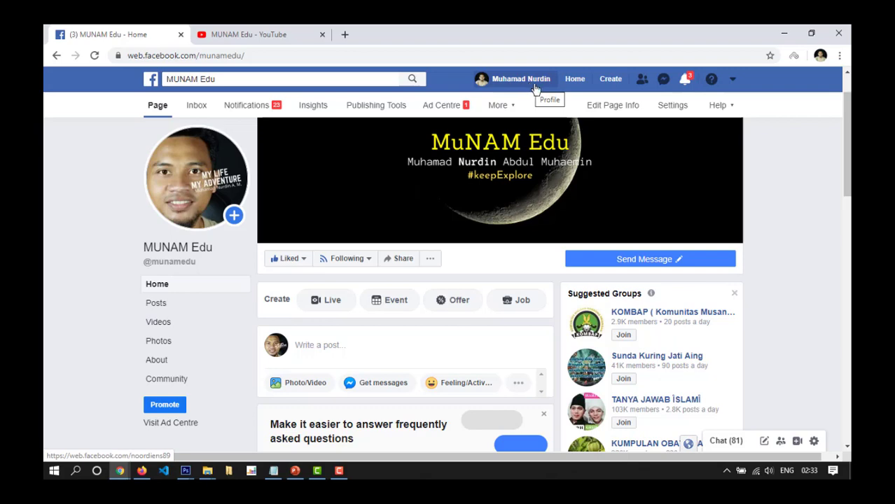
Open the Facebook Pages overview from the news feed and go to the option for creating a page.
left_click(574, 80)
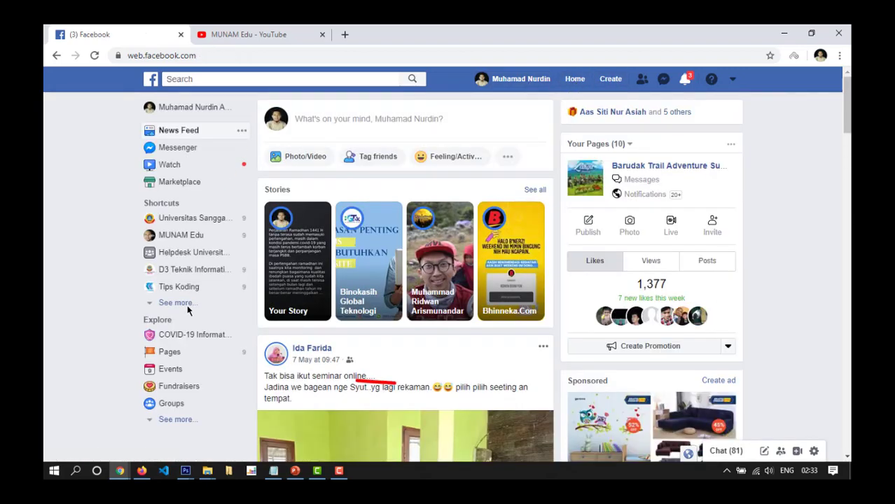
left_click(186, 359)
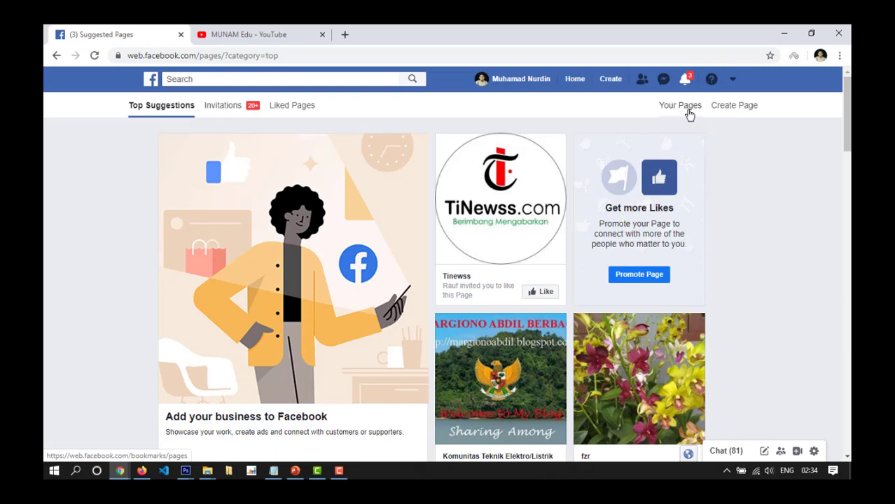
left_click(736, 114)
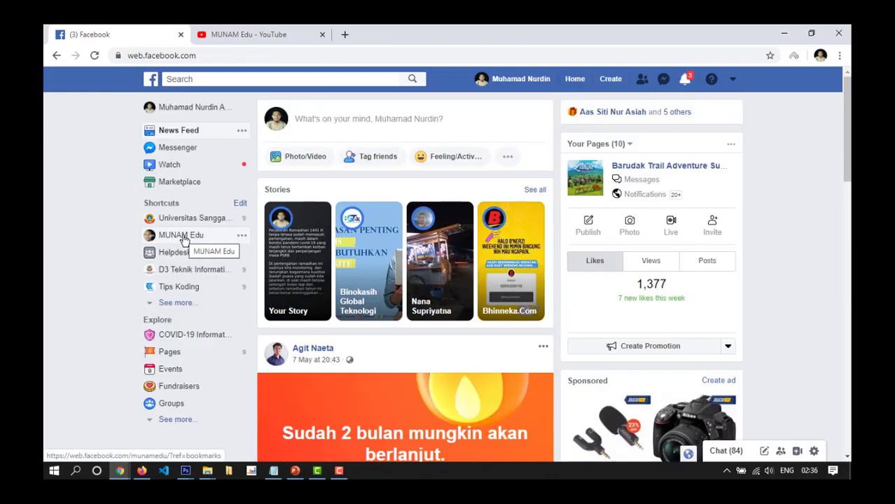
Open the MUNAM Edu page, view its About section, and return to the post composer on its home view.
left_click(183, 238)
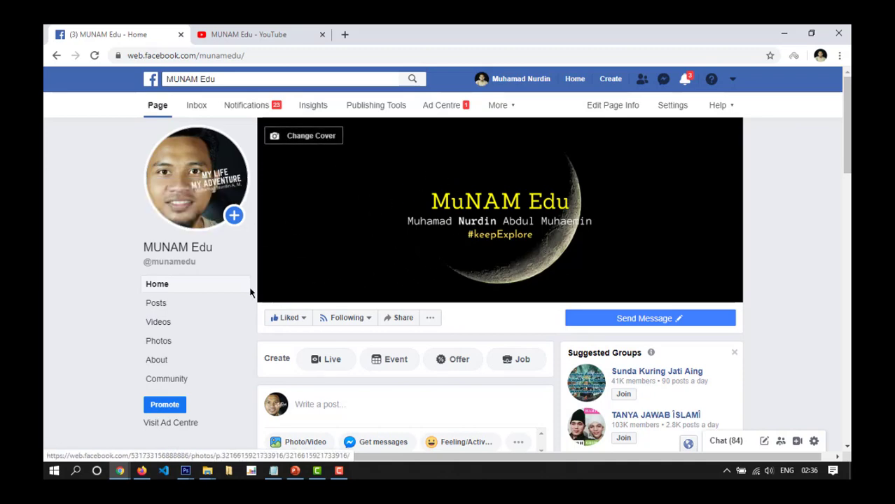
left_click(161, 361)
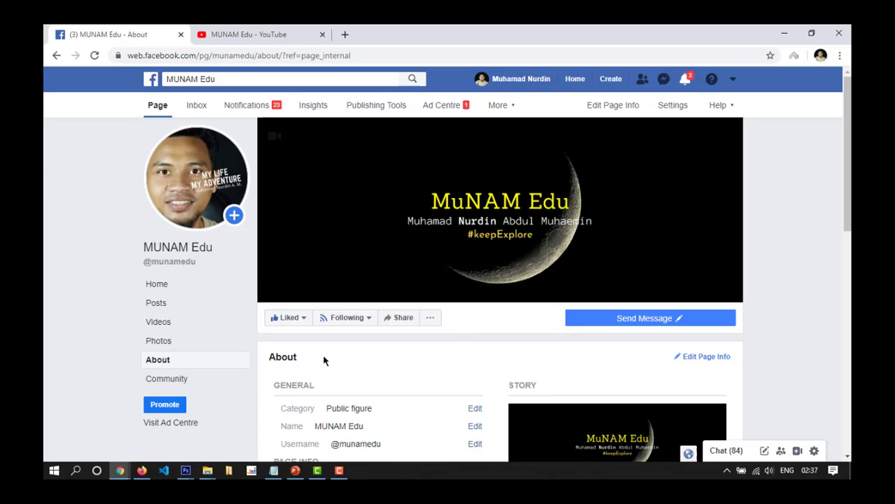
left_click(176, 285)
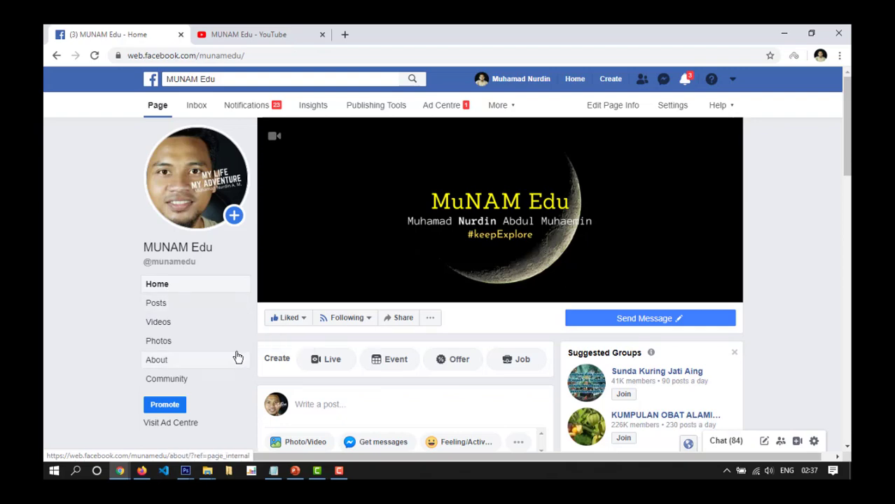
scroll(221, 299, "down", 2)
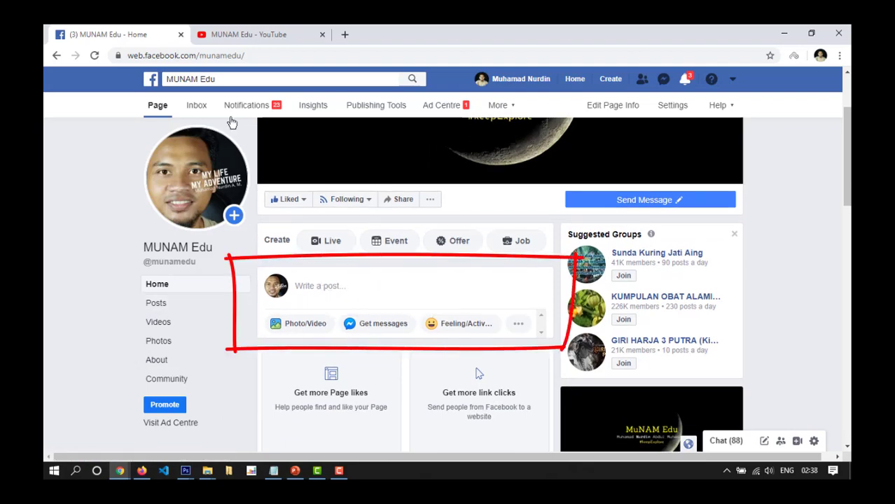
Switch to the MUNAM Edu YouTube channel, open the video "Cara Mudah Memisahkan Vokal dari Lagu dan Membuat Minus One" and pause it.
left_click(252, 39)
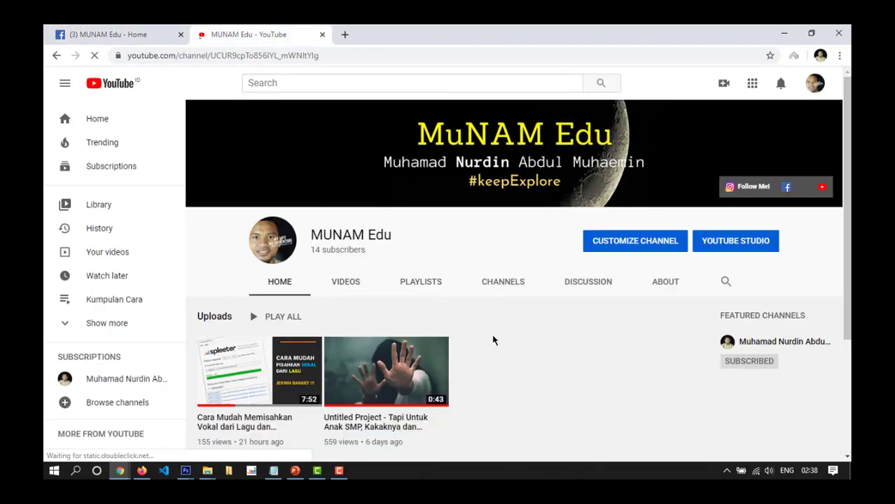
scroll(494, 341, "down", 1)
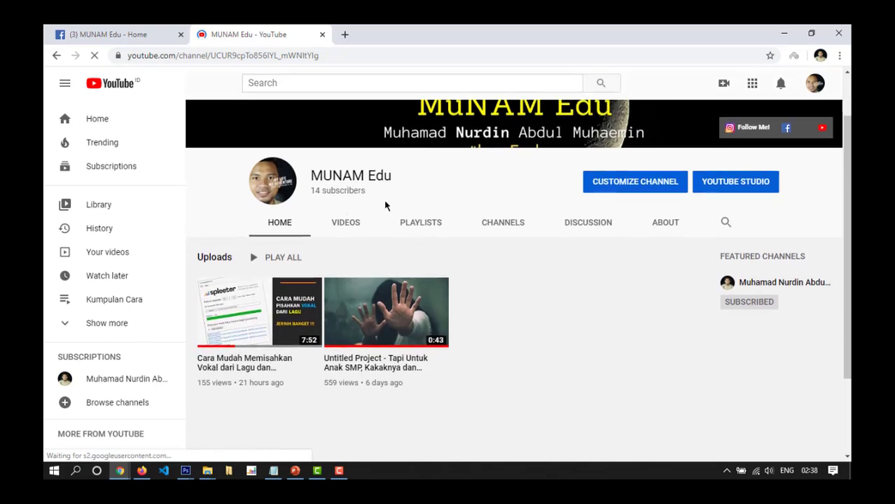
scroll(529, 327, "up", 1)
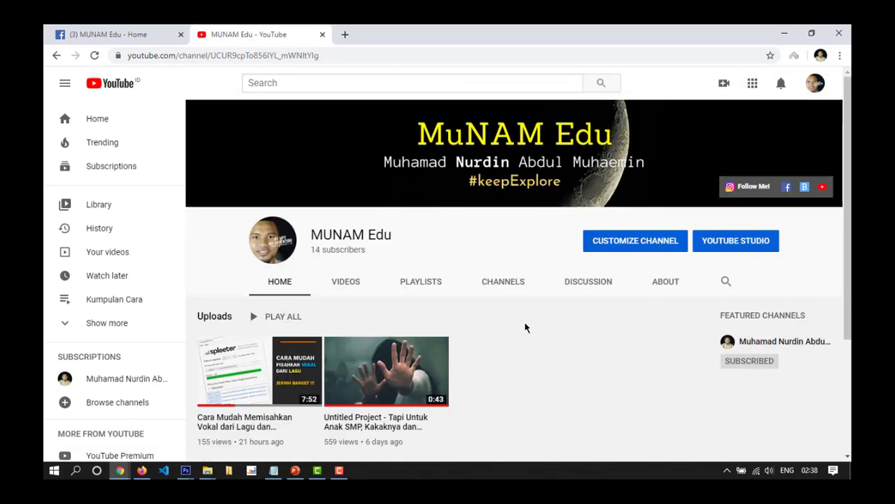
scroll(525, 328, "down", 2)
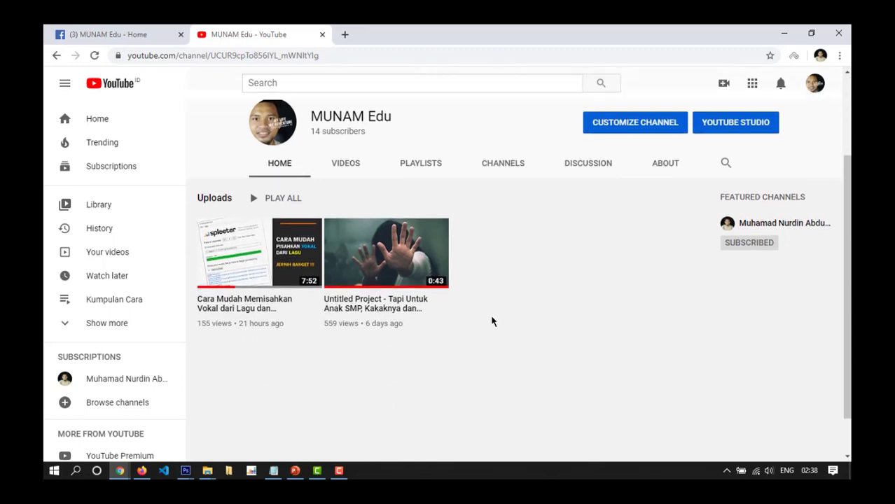
left_click(261, 305)
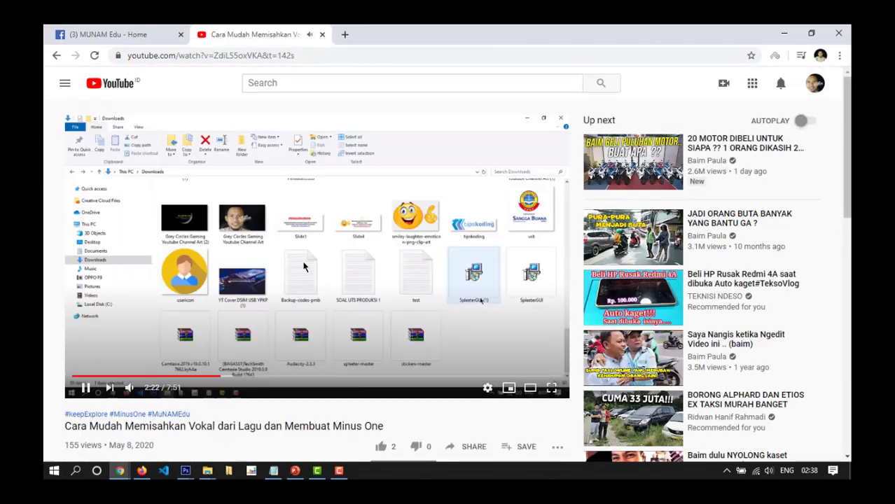
left_click(305, 265)
Copy the paused video's share link without a start time.
scroll(448, 384, "down", 2)
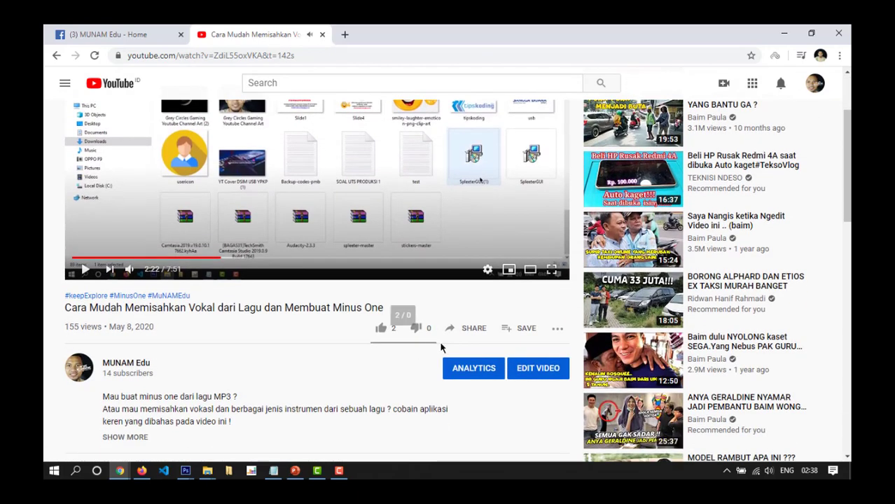
left_click(455, 332)
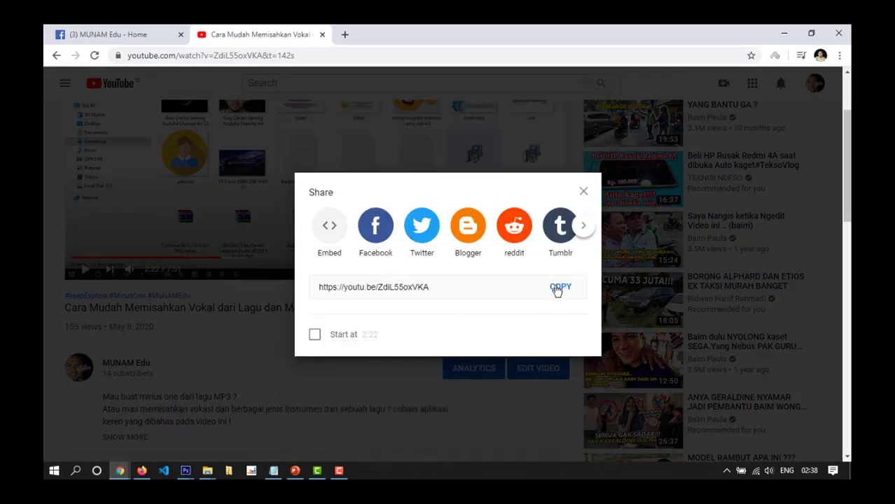
left_click(559, 288)
Switch back to the MUNAM Edu Facebook page and paste the video link into a new post to attach its preview.
left_click(145, 35)
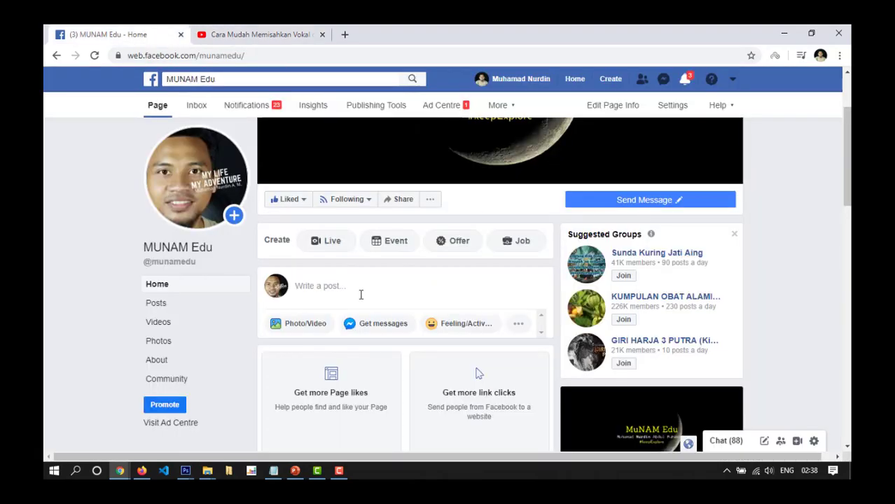
left_click(360, 295)
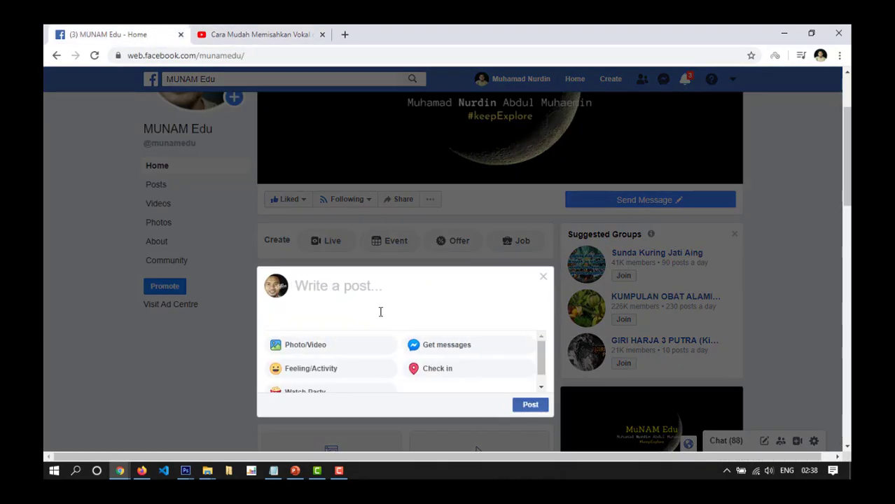
key("ctrl+v")
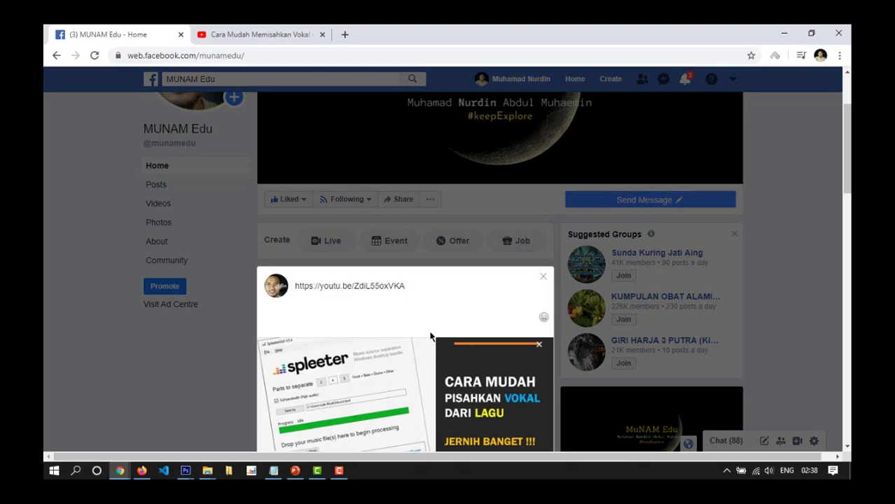
scroll(430, 337, "down", 3)
scroll(403, 294, "up", 2)
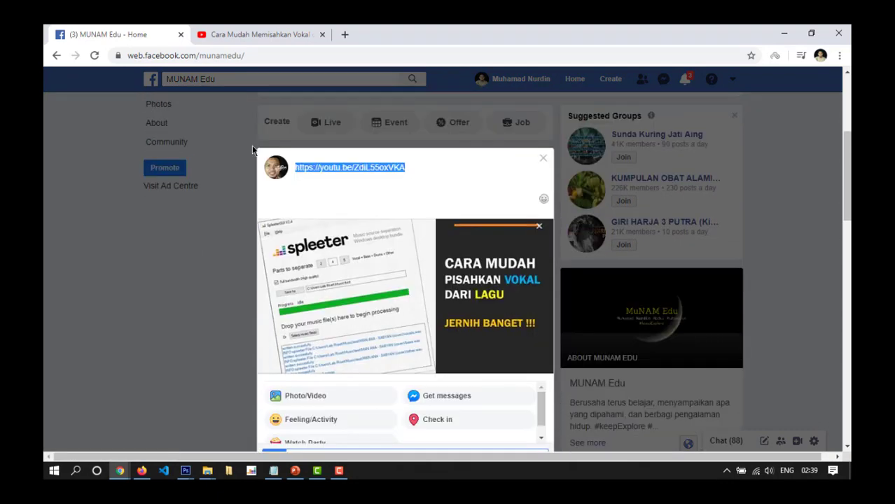
Copy the video's visible description from YouTube and replace the link text in the Facebook post with it.
left_click(277, 35)
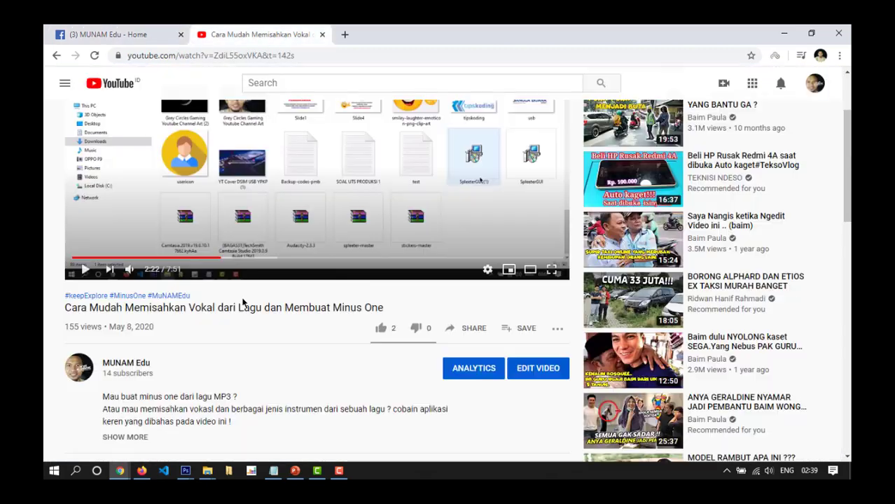
scroll(210, 294, "down", 3)
left_click_drag(105, 282, 240, 311)
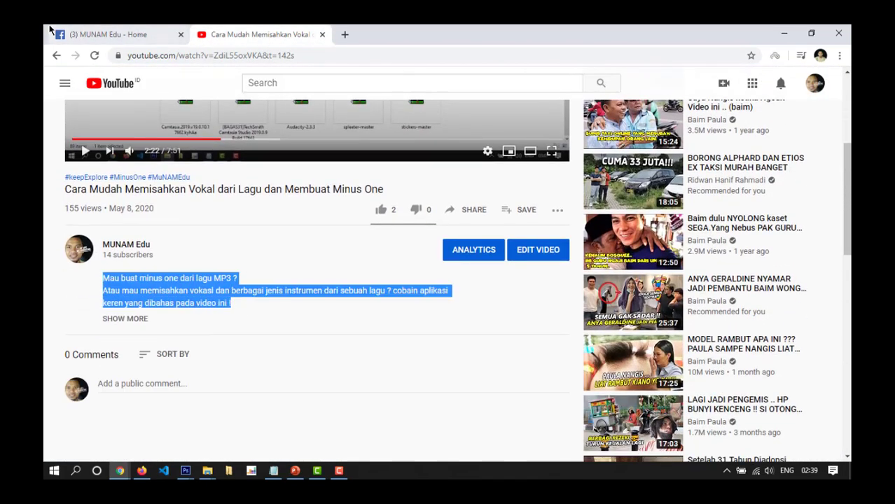
left_click(111, 35)
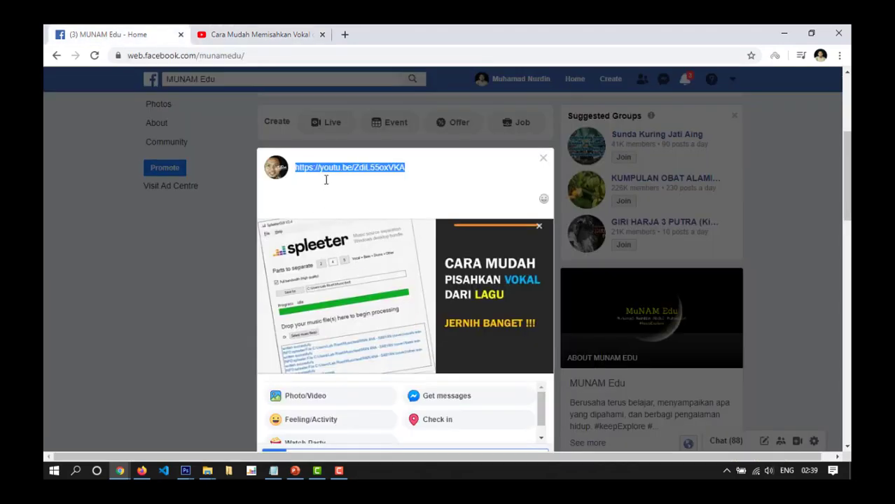
key("ctrl+v")
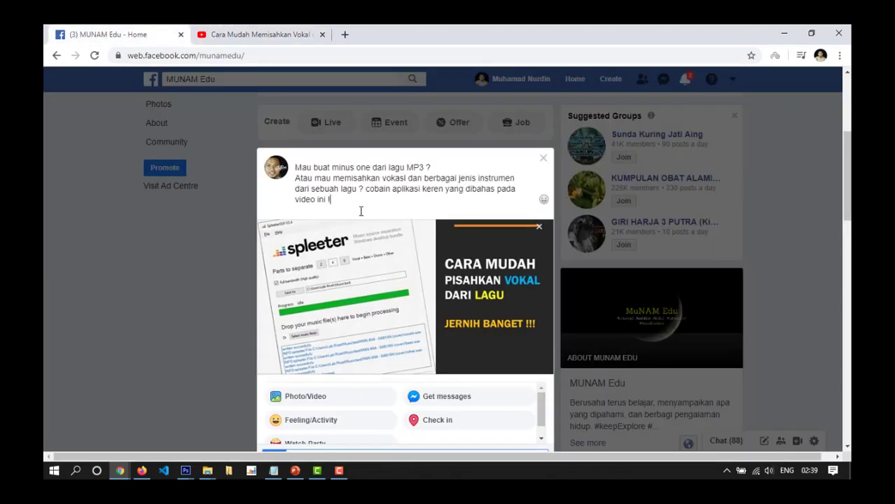
Add the hashtag #MUNAMEdu below the description, separated by a blank line.
key("Return")
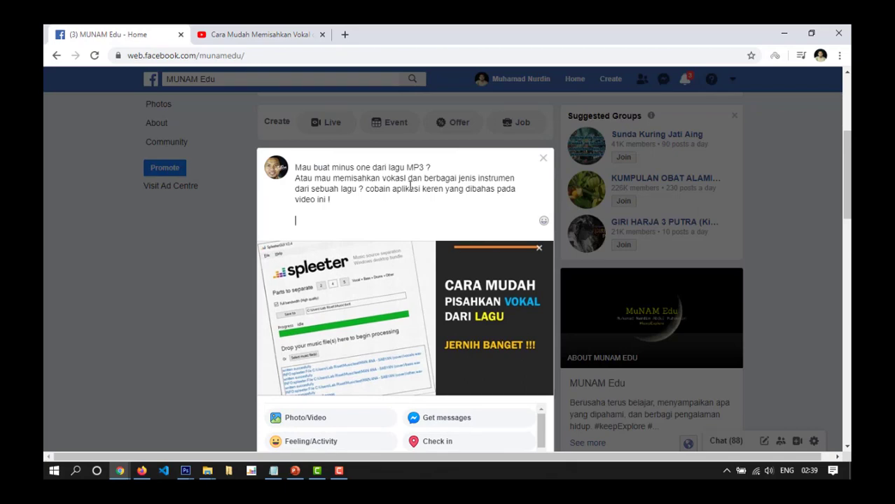
type("#Munam")
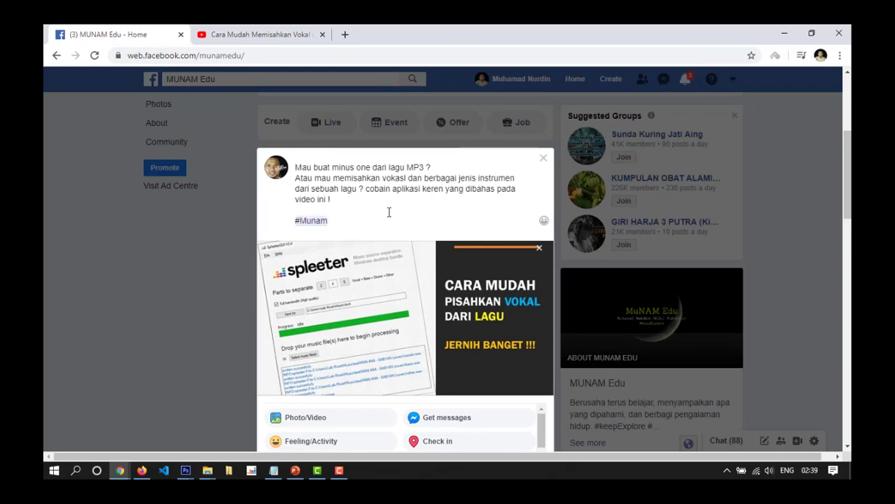
type("Edu")
key("BackSpace")
key("BackSpace")
key("BackSpace")
key("BackSpace")
type("UNAMEd")
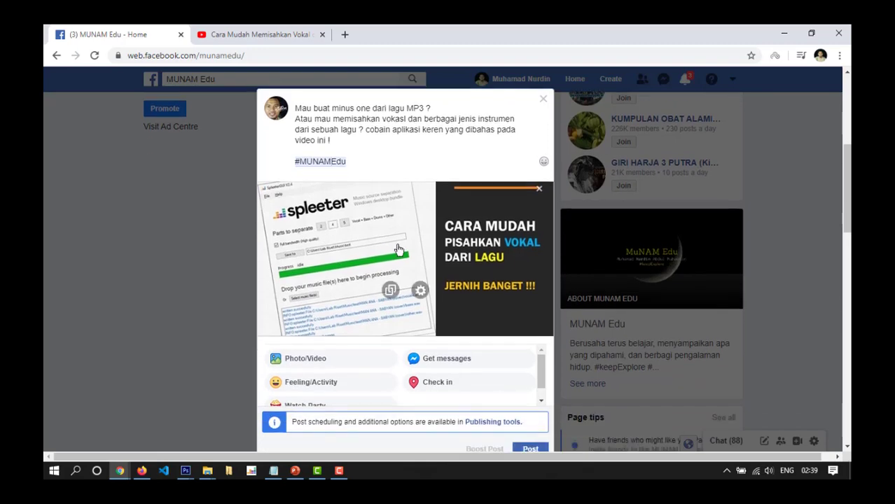
Publish the post on the MUNAM Edu page and review it in the page's posts.
scroll(410, 270, "down", 3)
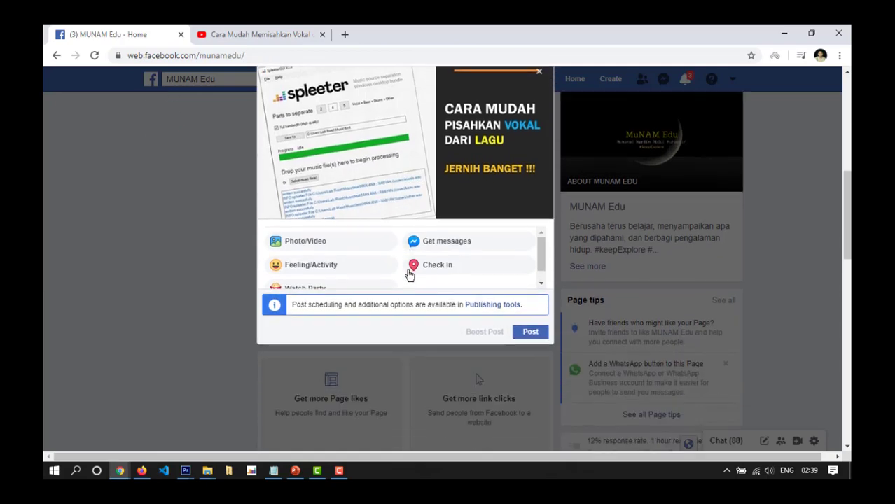
left_click(530, 334)
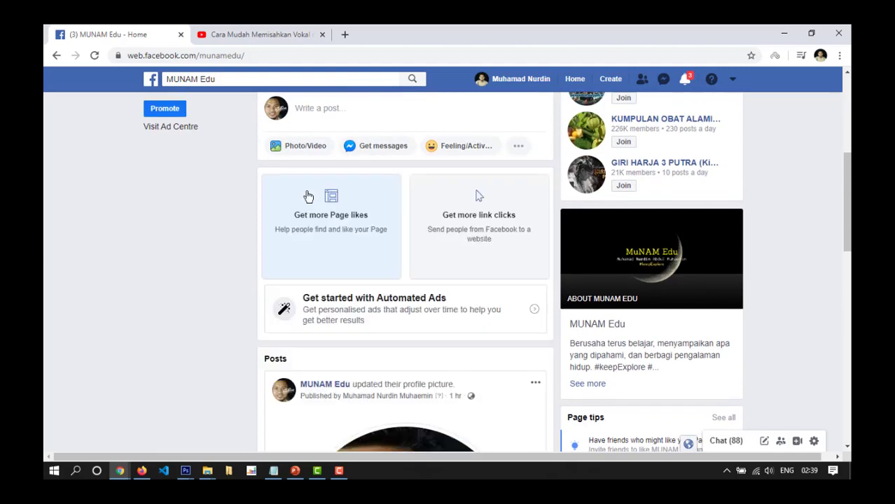
scroll(168, 257, "down", 3)
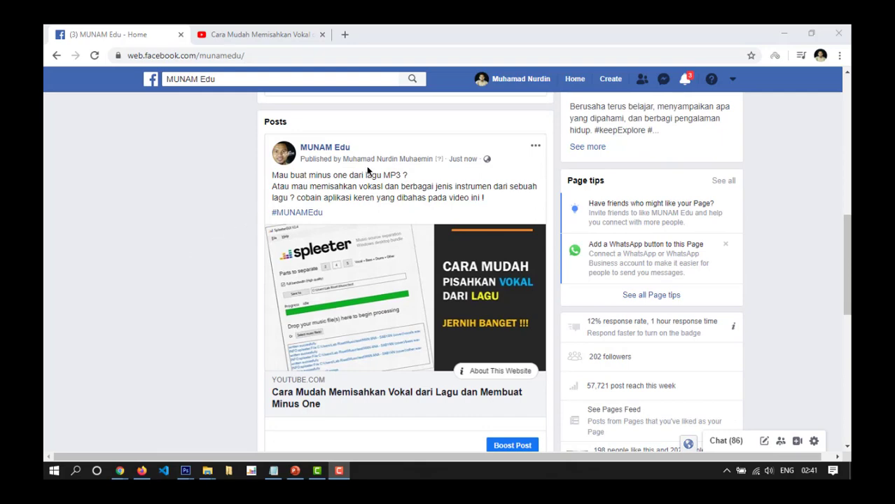
scroll(371, 182, "down", 3)
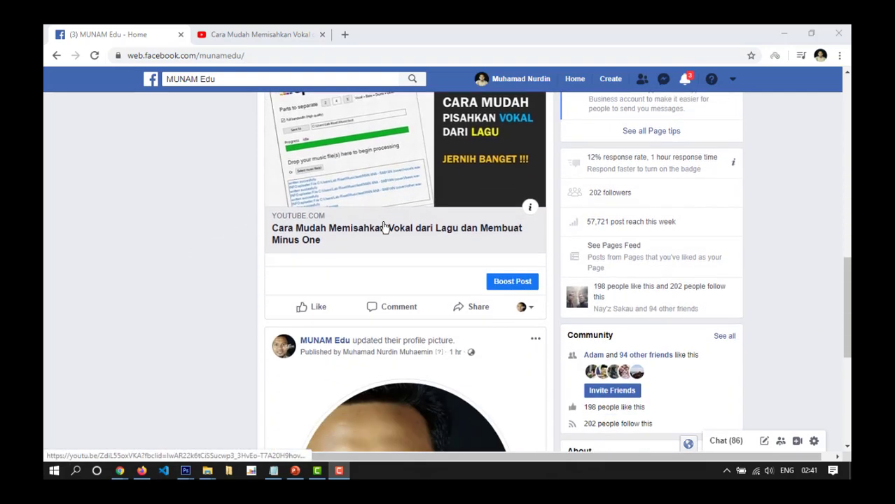
Open the boost settings for the newly published video post and examine the ad warning and its options.
scroll(385, 231, "up", 1)
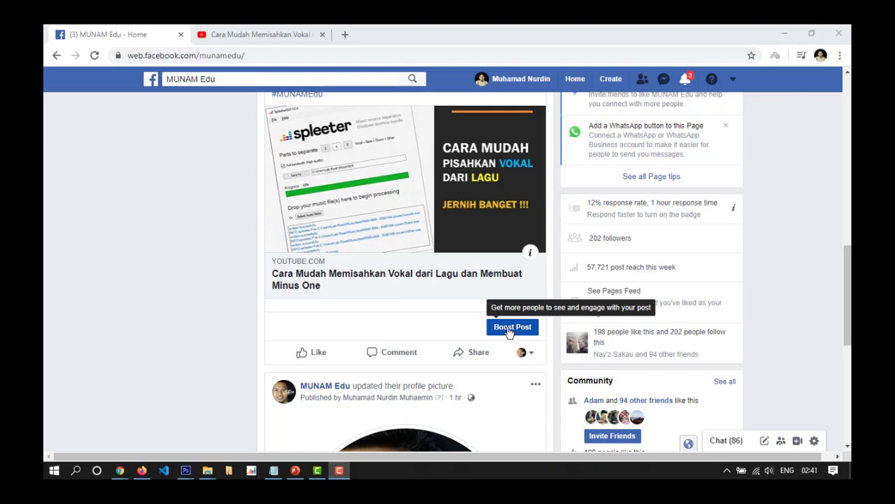
scroll(515, 394, "up", 1)
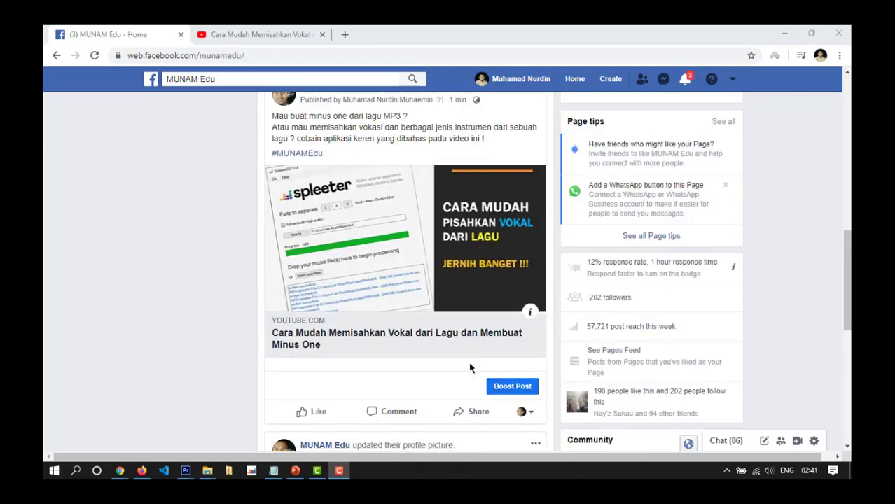
left_click(510, 393)
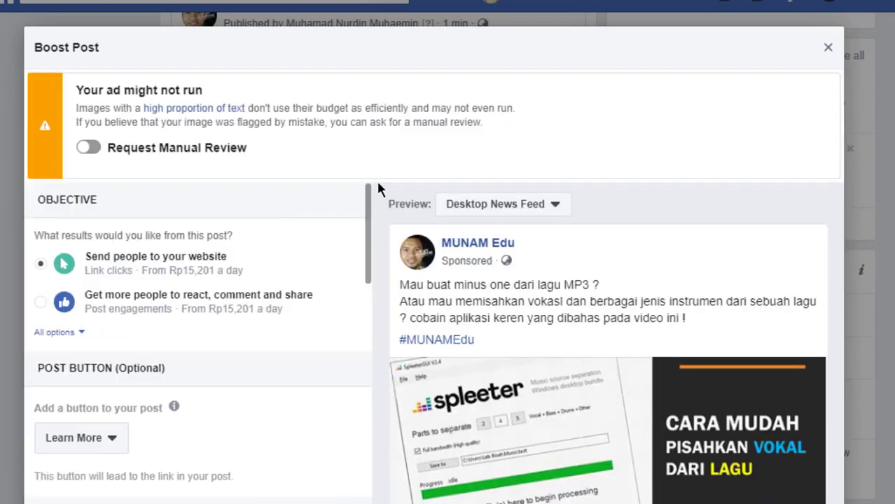
scroll(365, 220, "down", 3)
scroll(341, 222, "up", 3)
left_click_drag(86, 90, 204, 91)
left_click(229, 98)
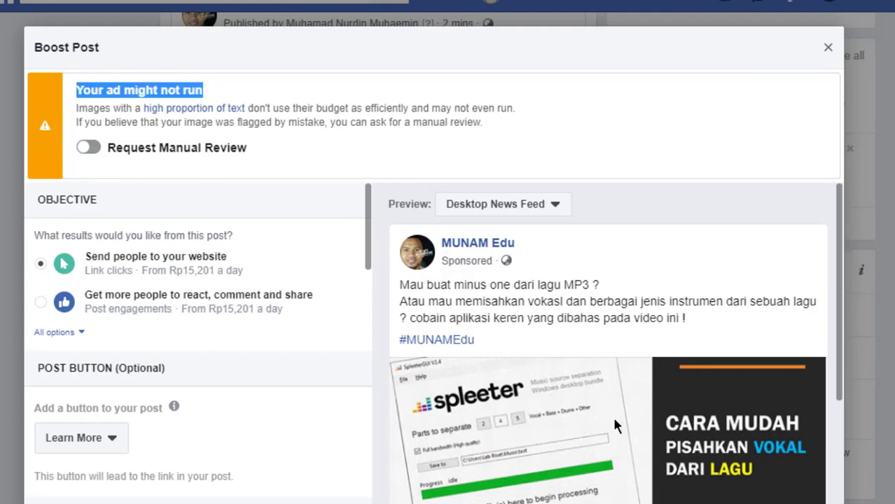
Check the ad preview's image and enable Request Manual Review for the boosted post.
scroll(607, 393, "down", 3)
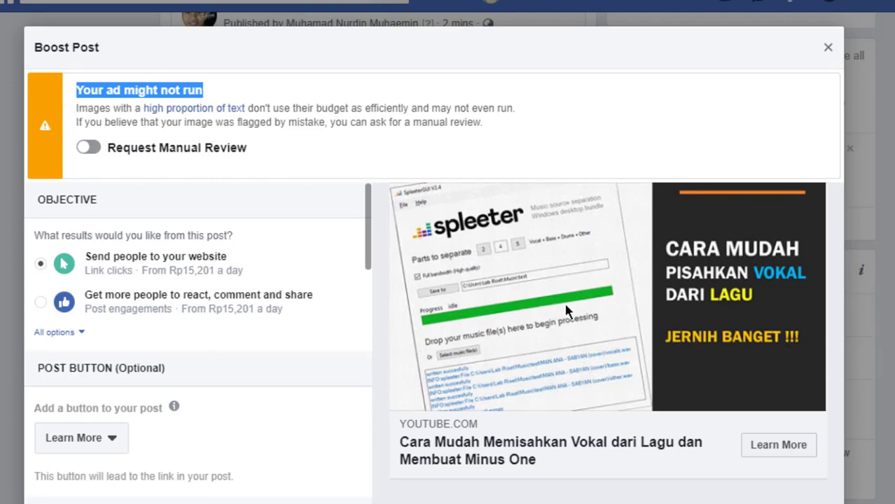
left_click(115, 156)
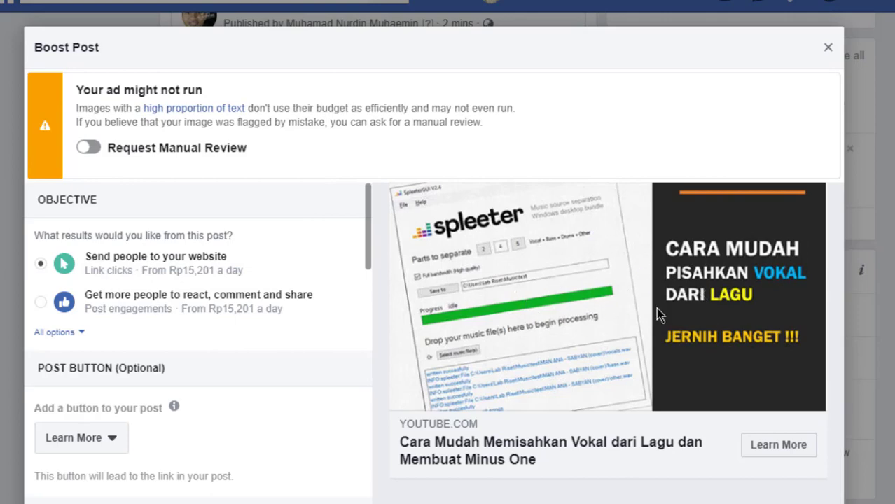
left_click(96, 152)
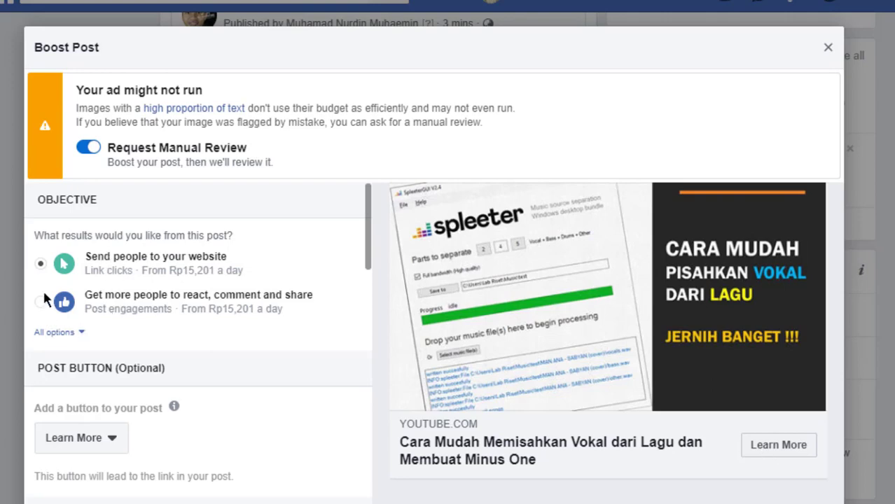
Try the objectives Get more people to react, comment and share and Connect and chat with potential customers, comparing their effect on the preview.
scroll(152, 261, "down", 2)
scroll(140, 238, "up", 2)
left_click(41, 302)
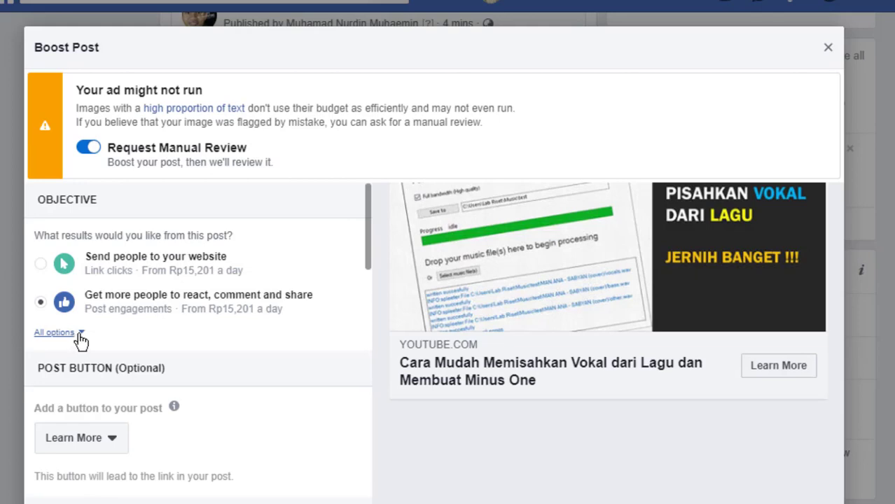
left_click(55, 333)
left_click(40, 340)
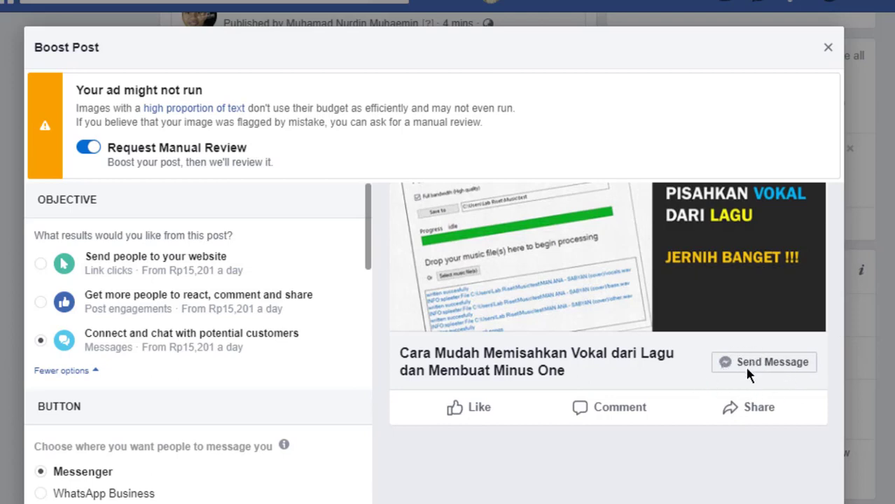
left_click(106, 305)
left_click(114, 342)
Set the boost objective to Send people to your website and the post button to Learn More.
left_click(41, 263)
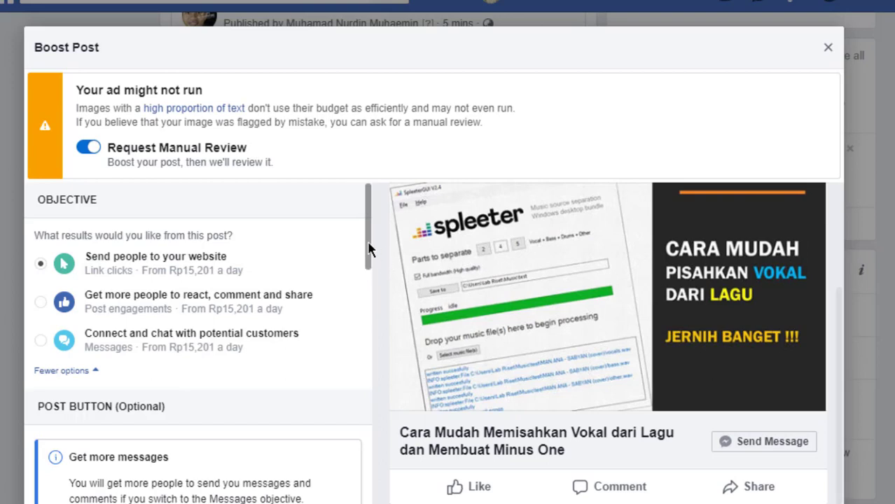
scroll(369, 252, "down", 3)
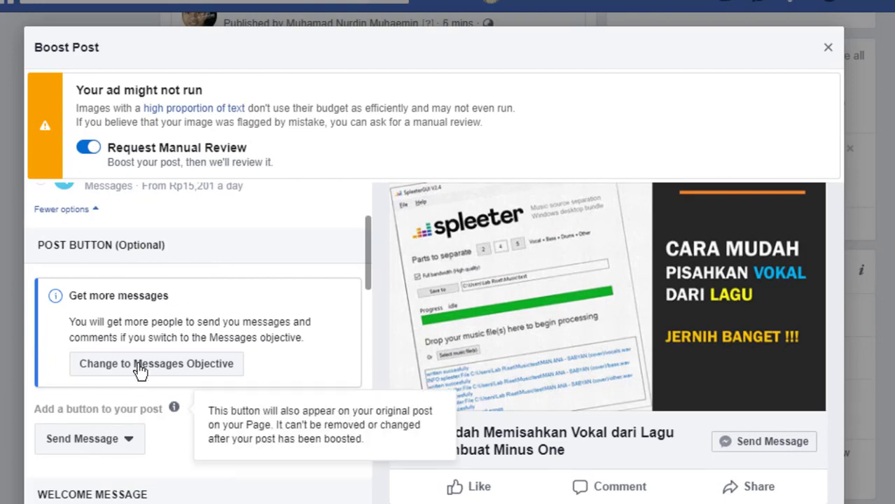
scroll(189, 365, "down", 1)
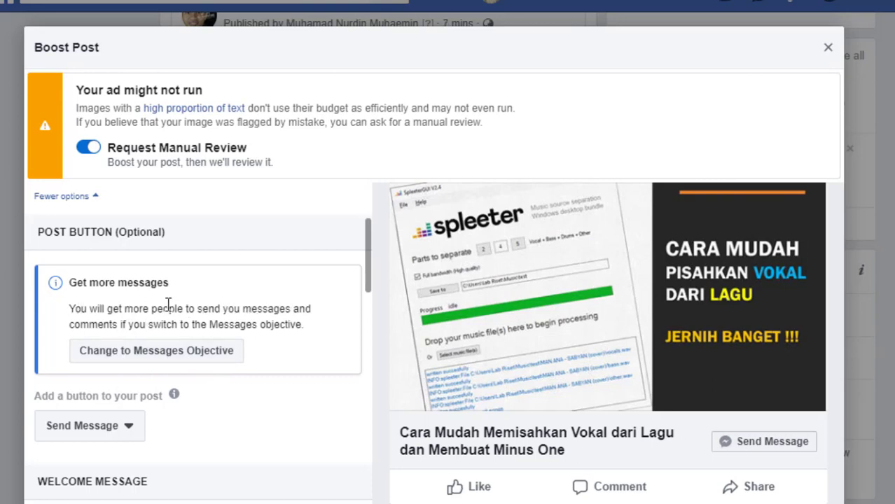
scroll(190, 384, "down", 2)
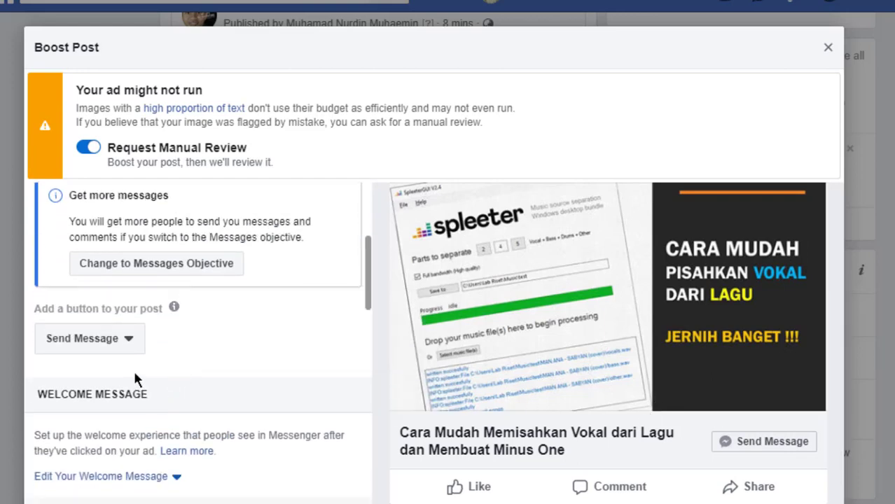
left_click(128, 341)
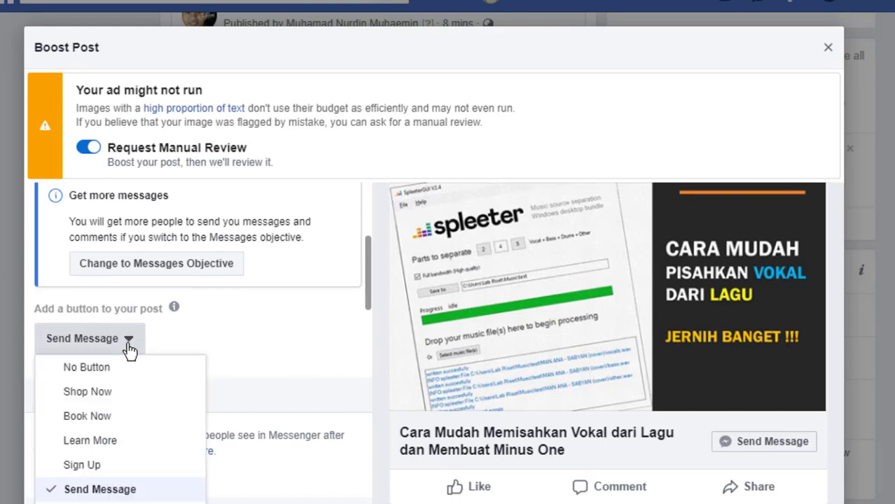
left_click(88, 441)
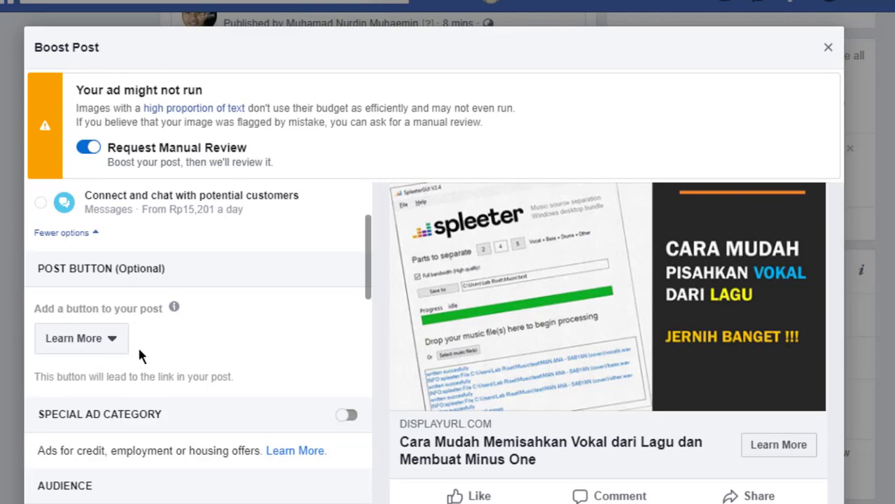
Edit the audience of people chosen through targeting and restrict its gender to Men.
scroll(204, 341, "down", 3)
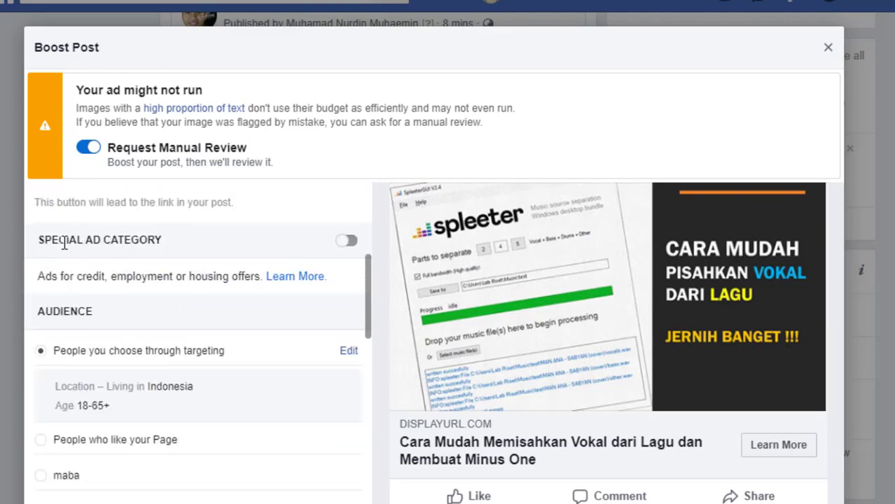
scroll(196, 307, "down", 1)
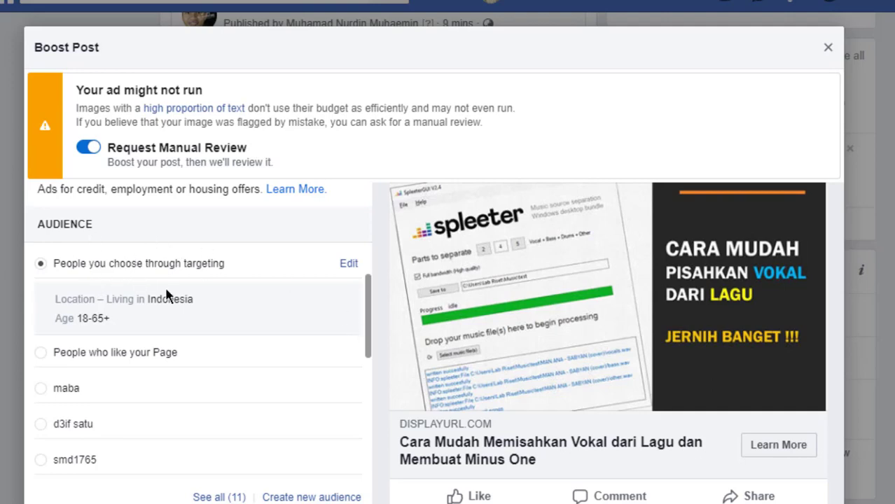
left_click(346, 267)
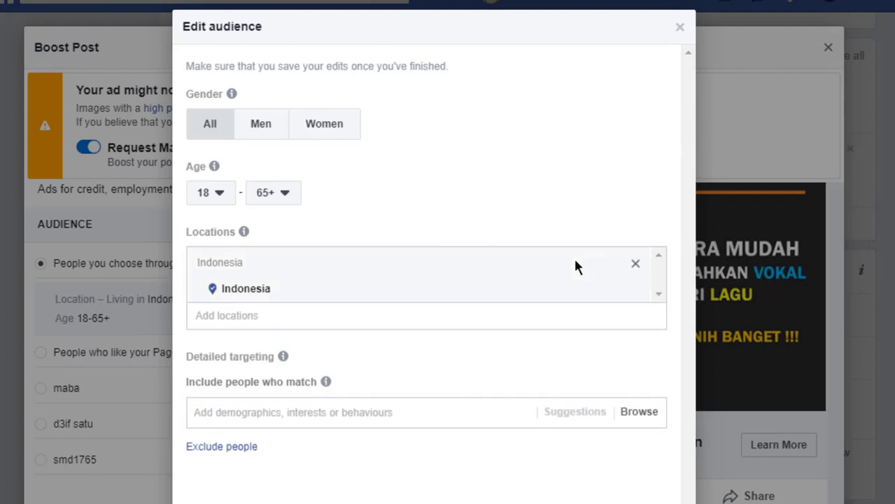
scroll(553, 265, "down", 2)
scroll(534, 270, "up", 2)
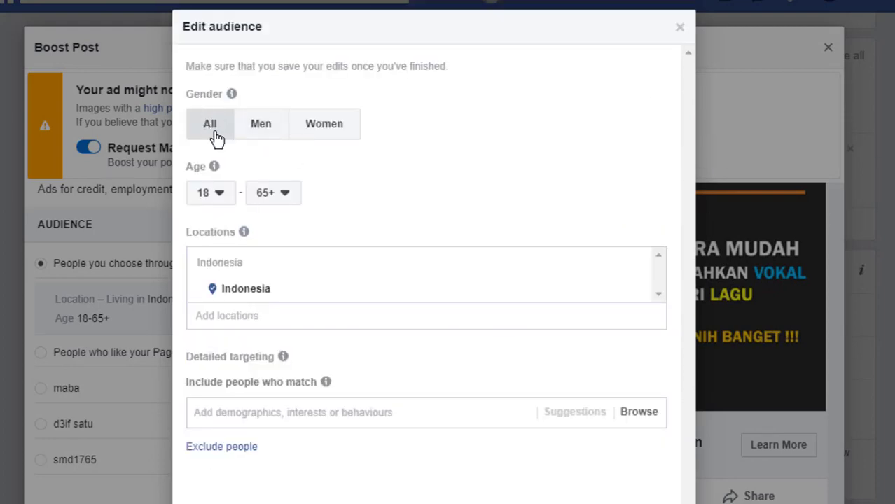
left_click(269, 134)
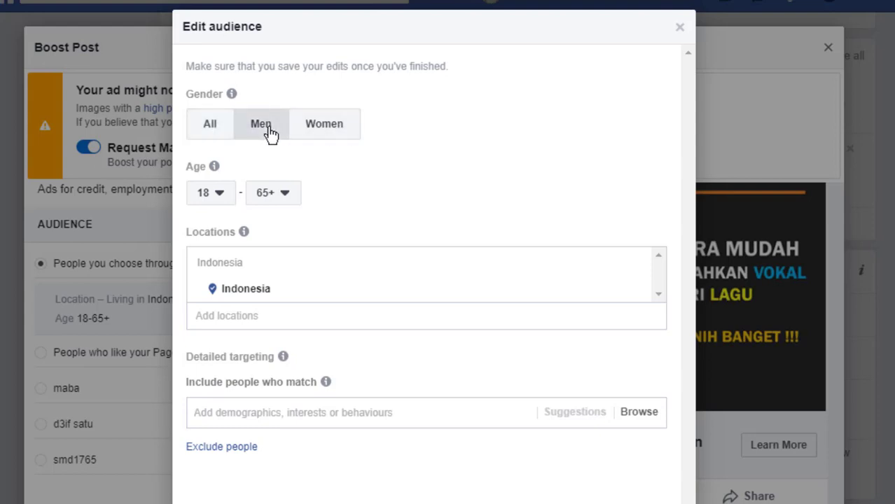
Set the audience's age range to 17 to 50.
left_click(219, 200)
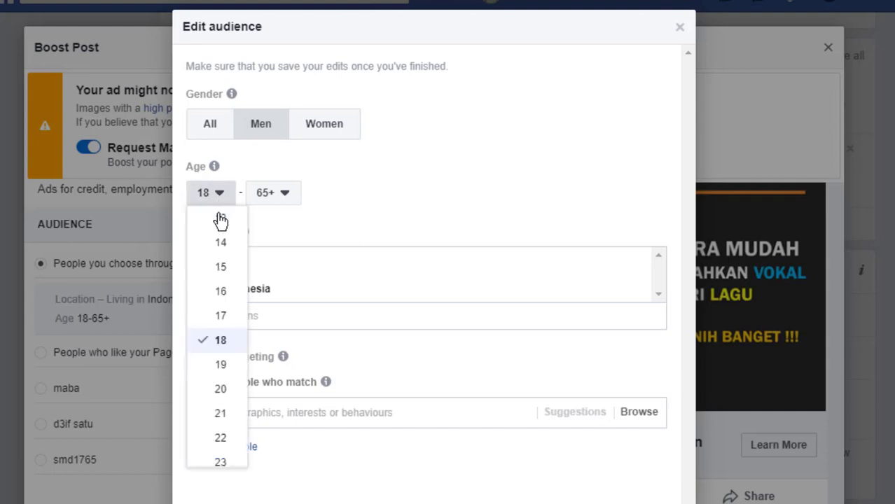
left_click(223, 316)
left_click(273, 201)
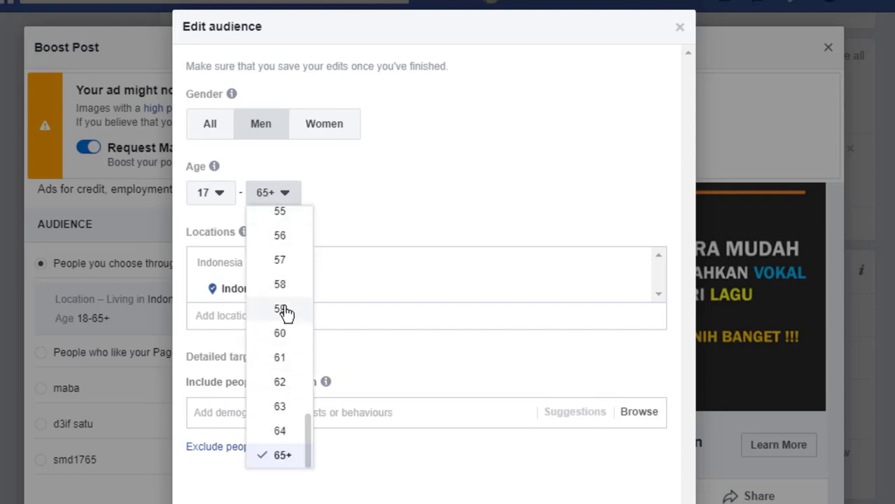
scroll(284, 273, "up", 3)
left_click(281, 265)
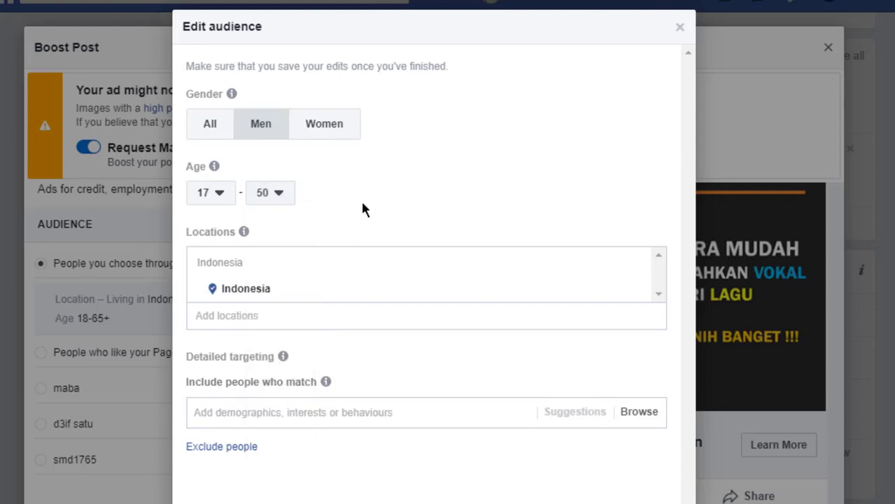
Change the audience location to Bandung, West Java, Indonesia, limited to the current city only.
left_click(241, 316)
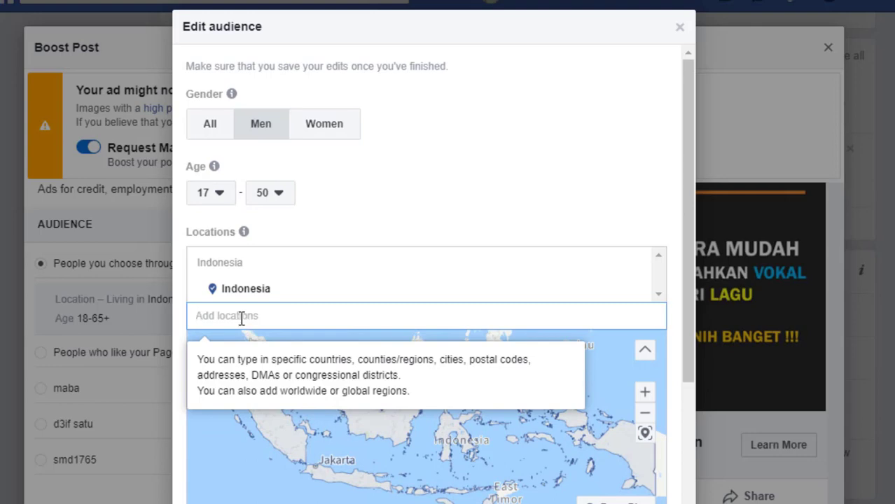
type("bandung")
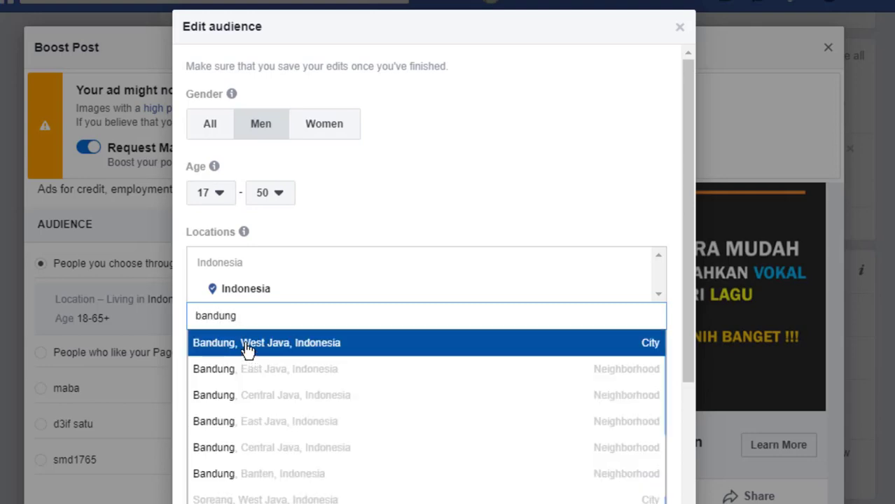
left_click(246, 350)
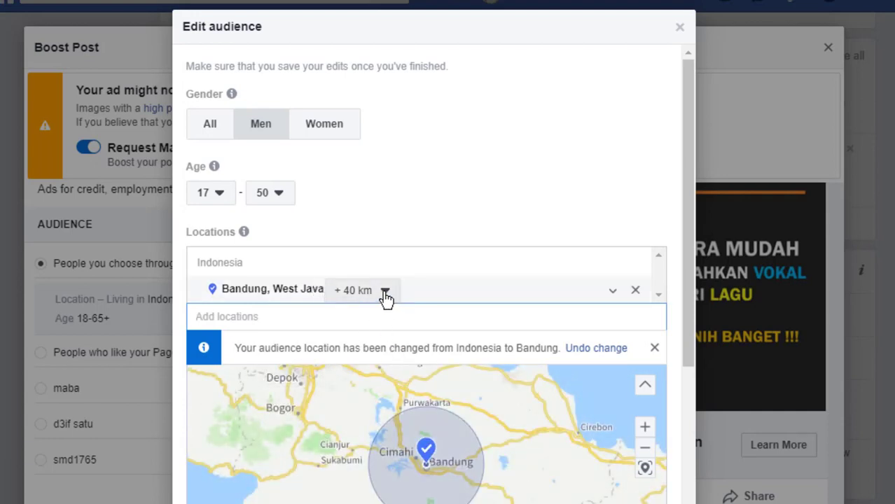
left_click(385, 293)
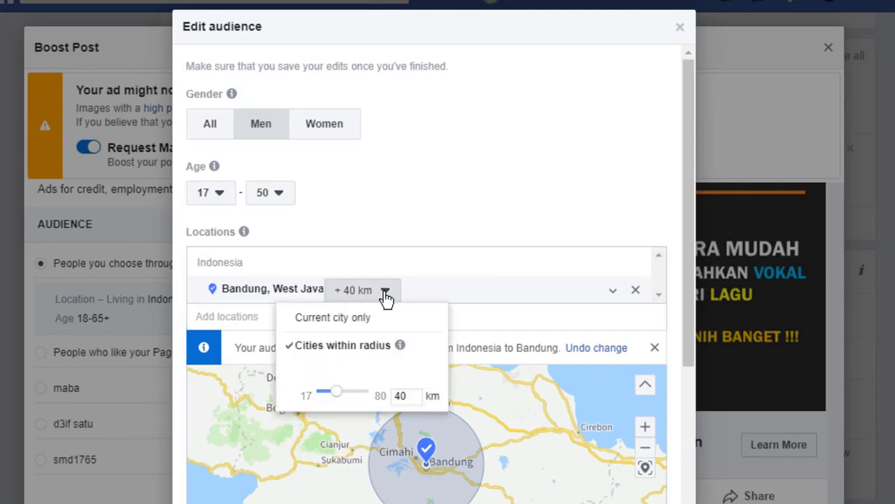
left_click(339, 323)
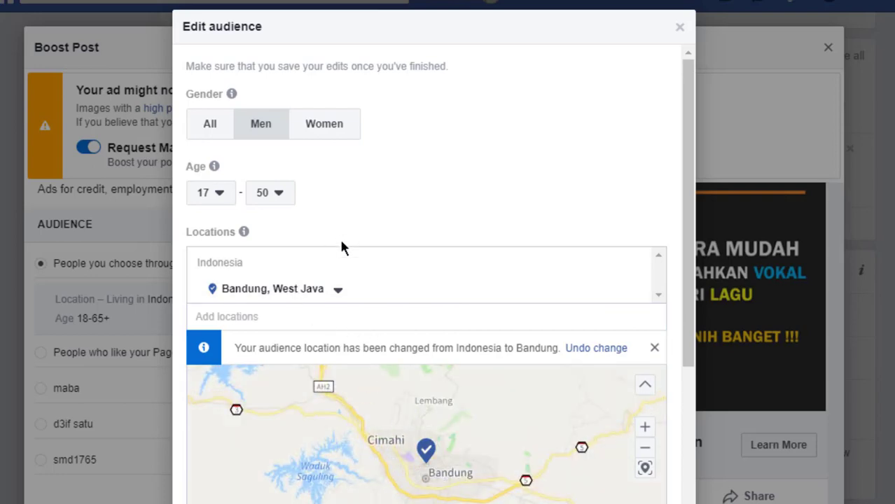
Try including people with the additional interest musik in the detailed targeting, and remove that interest again.
scroll(247, 339, "down", 5)
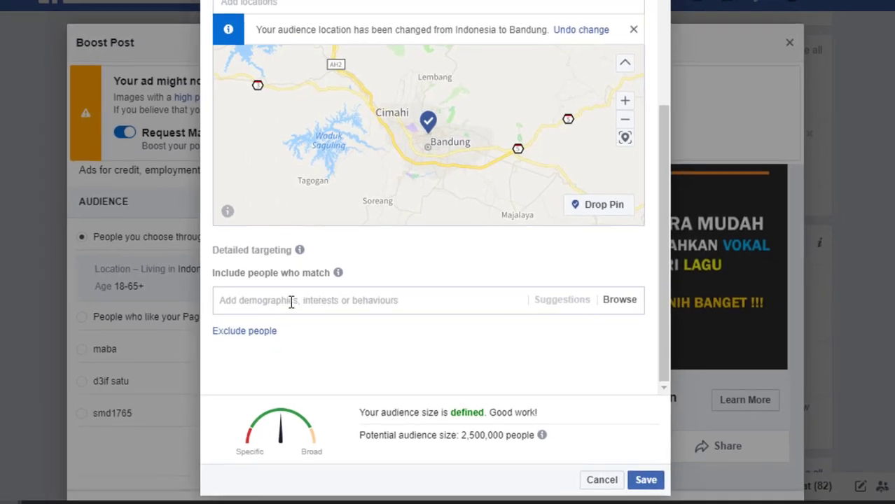
left_click(289, 306)
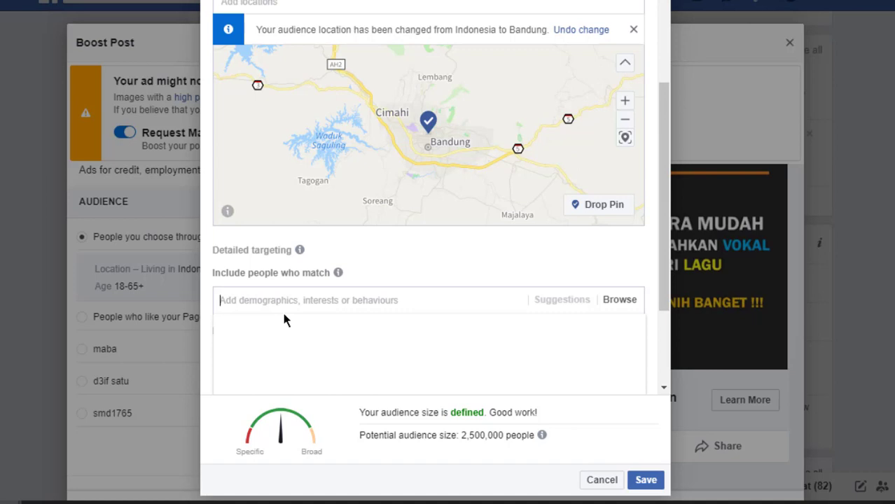
type("mus")
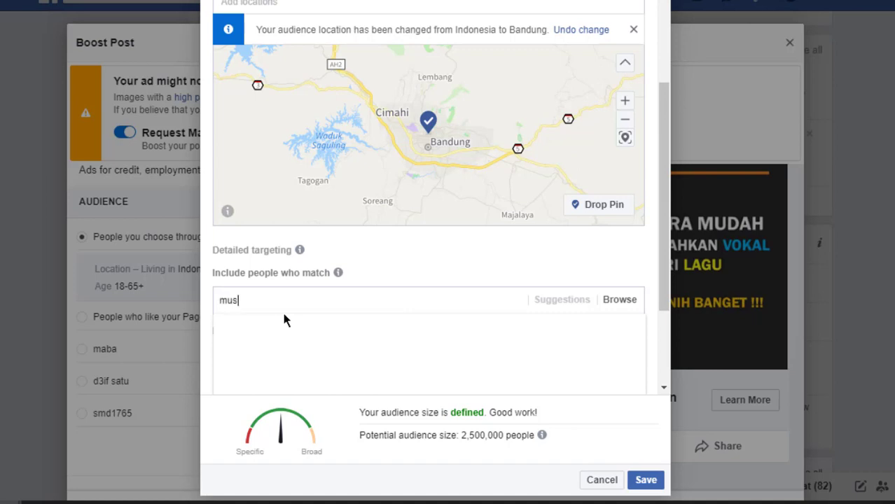
type("ik")
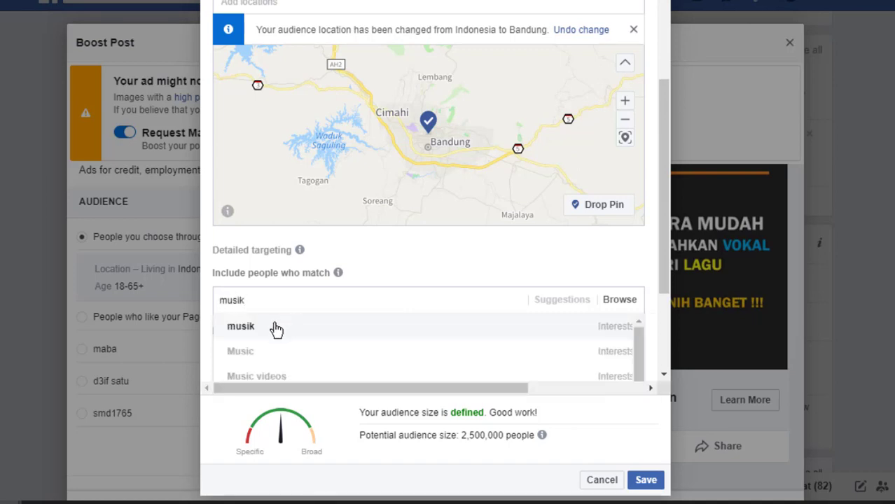
left_click(276, 328)
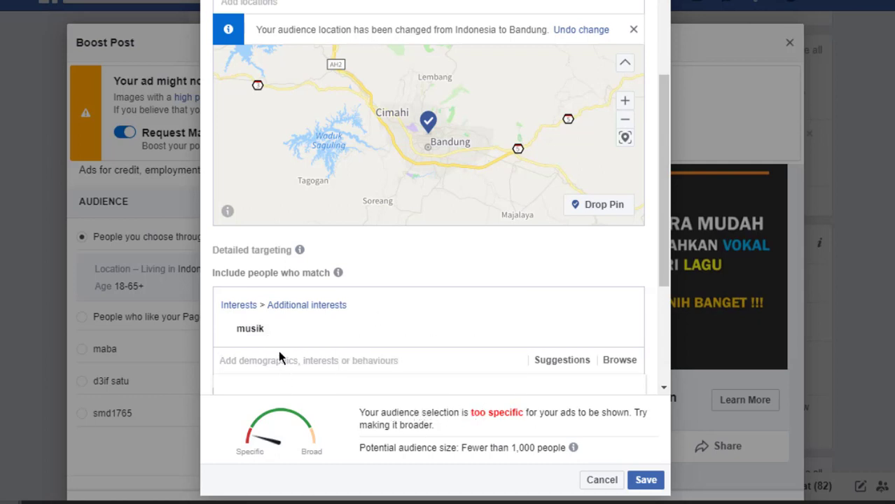
mouse_move(260, 333)
left_click(623, 329)
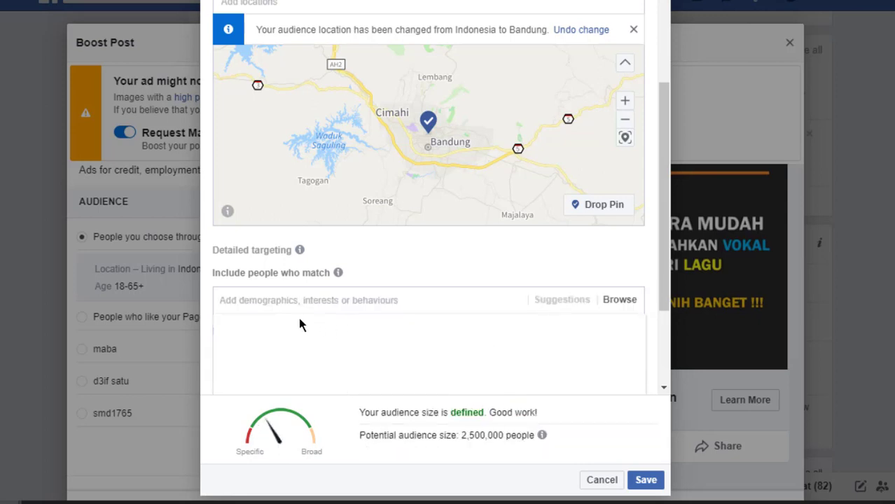
Include people with the interest Music in the audience's detailed targeting.
left_click(274, 297)
type("music")
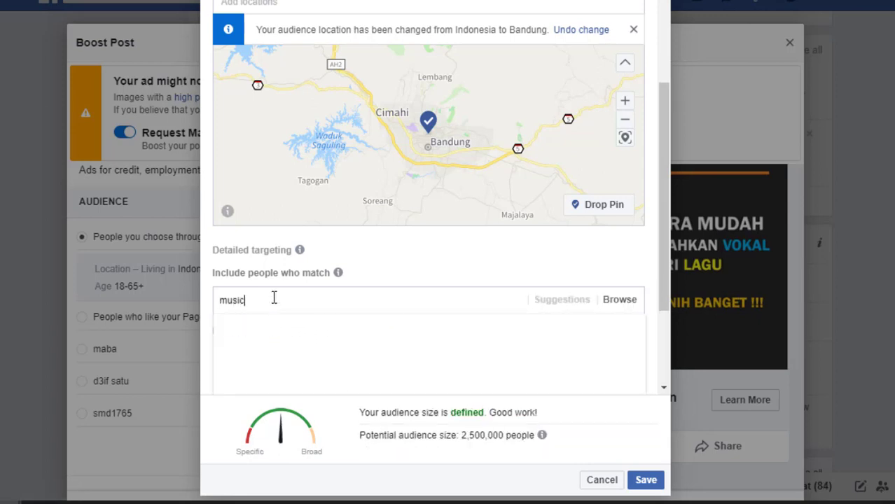
left_click(267, 331)
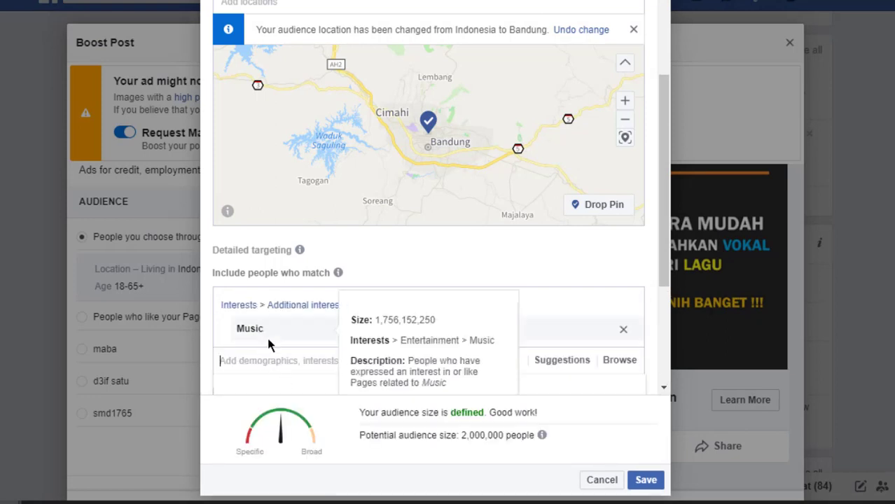
Add Recording as a second additional interest in the audience's detailed targeting.
type("recording")
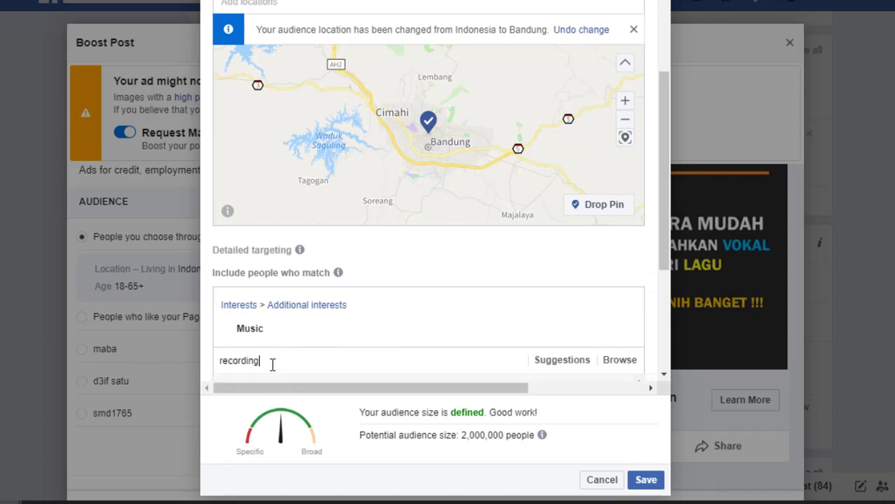
left_click_drag(273, 364, 202, 362)
key("BackSpace")
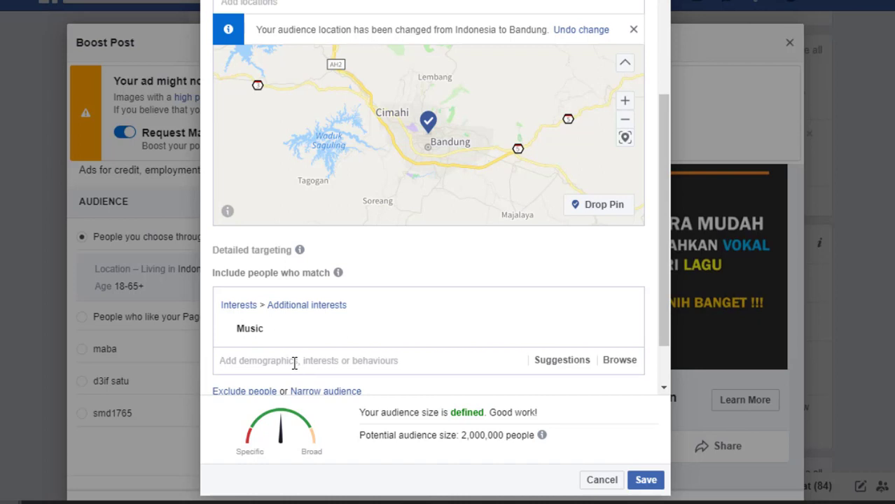
type("recording")
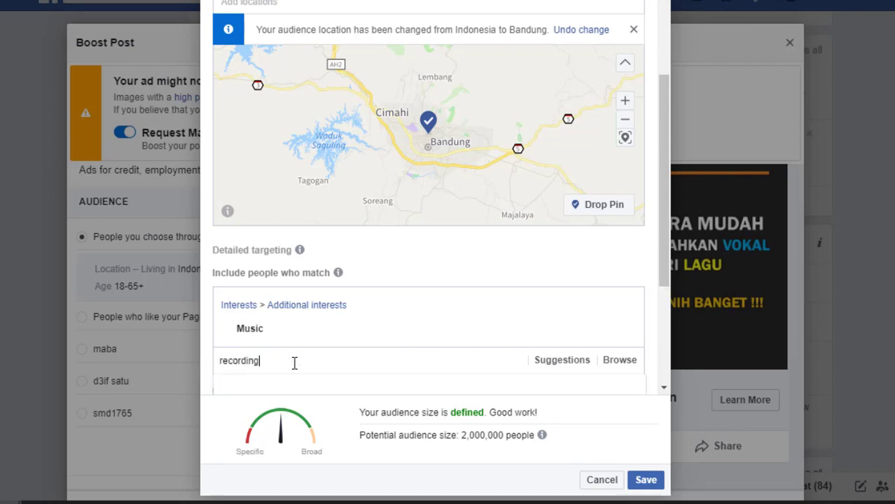
scroll(447, 355, "down", 1)
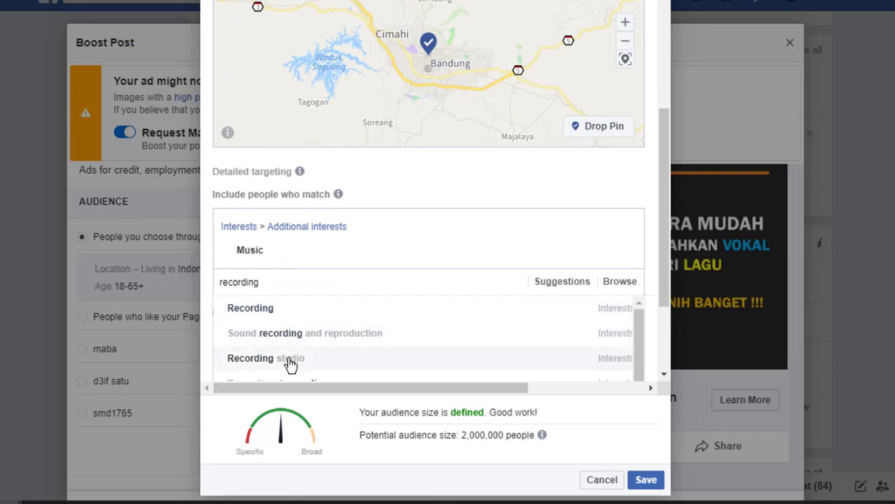
left_click(270, 310)
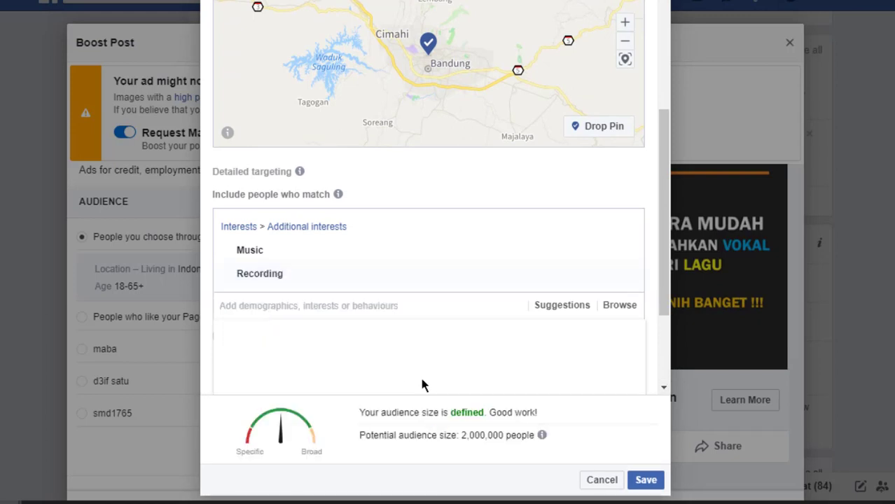
Review the audience's gender, age range, location, included interests and potential size.
scroll(422, 384, "down", 1)
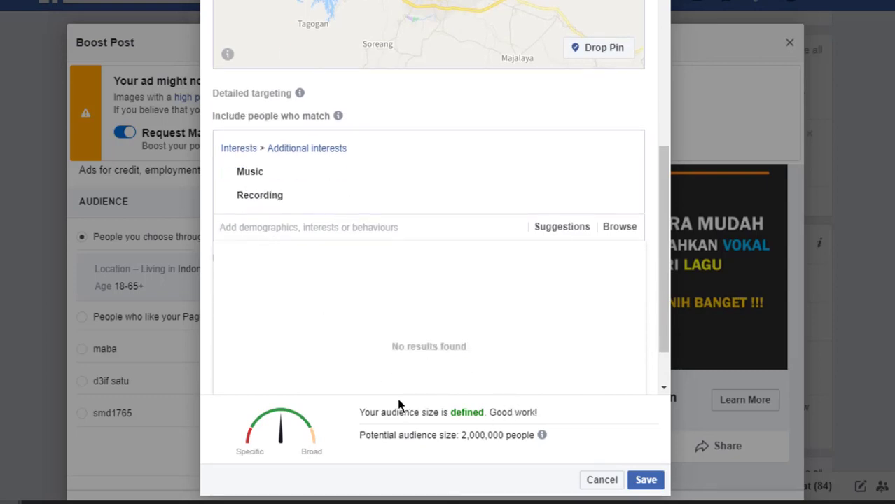
scroll(334, 280, "up", 1)
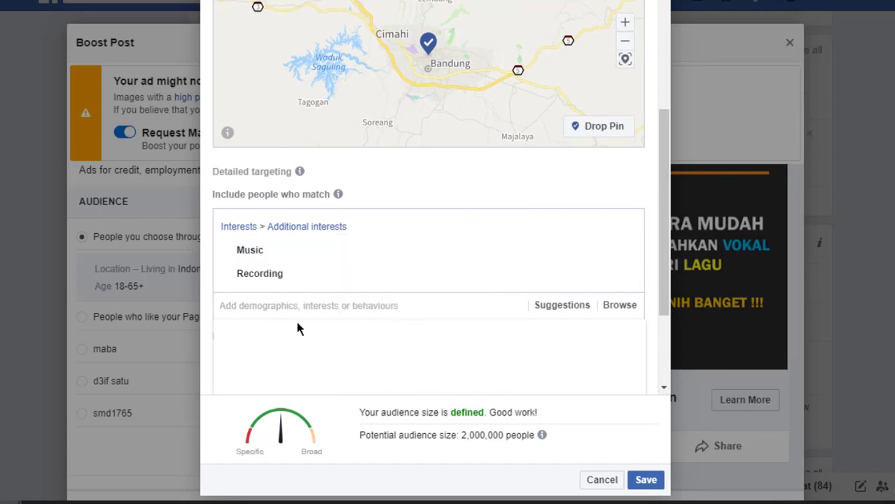
mouse_move(273, 256)
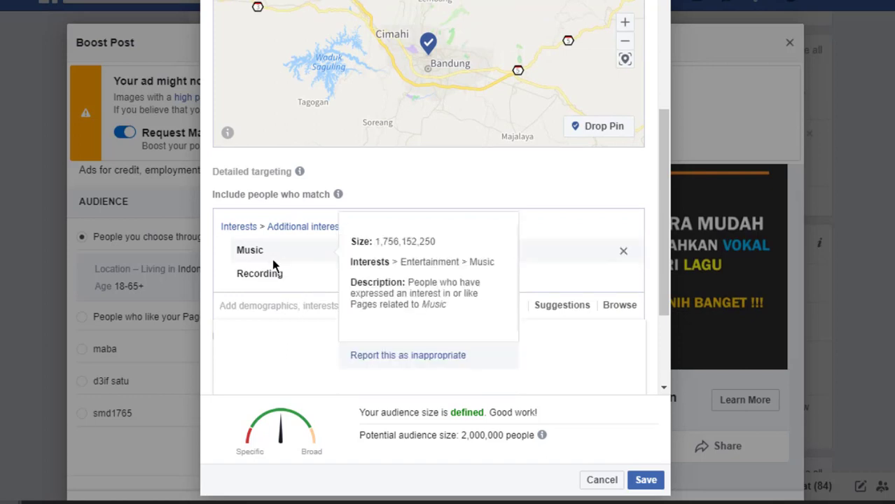
mouse_move(277, 278)
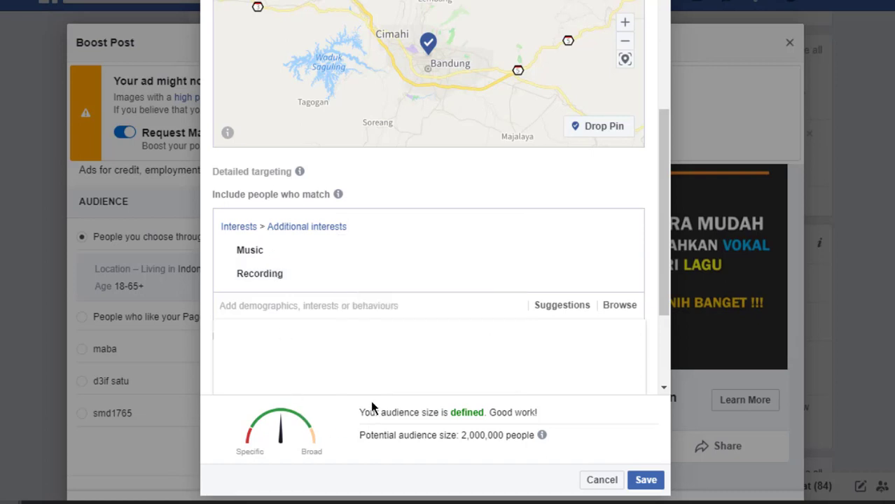
scroll(374, 419, "down", 1)
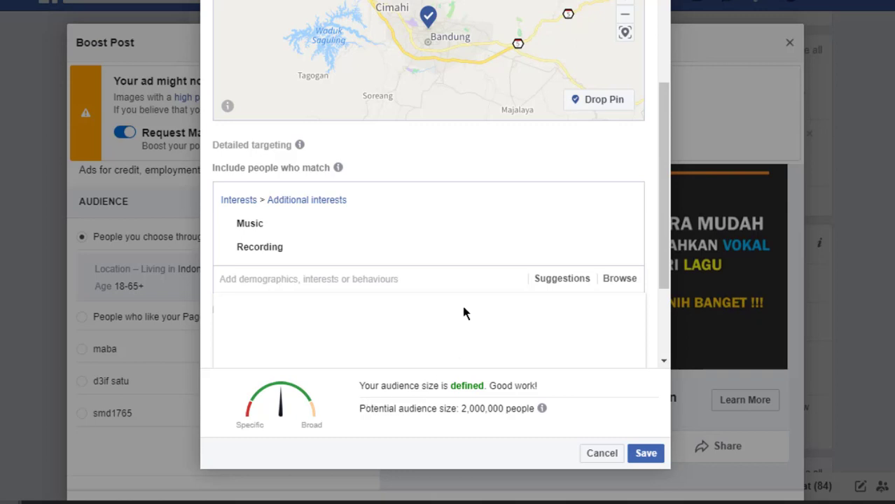
scroll(464, 313, "up", 5)
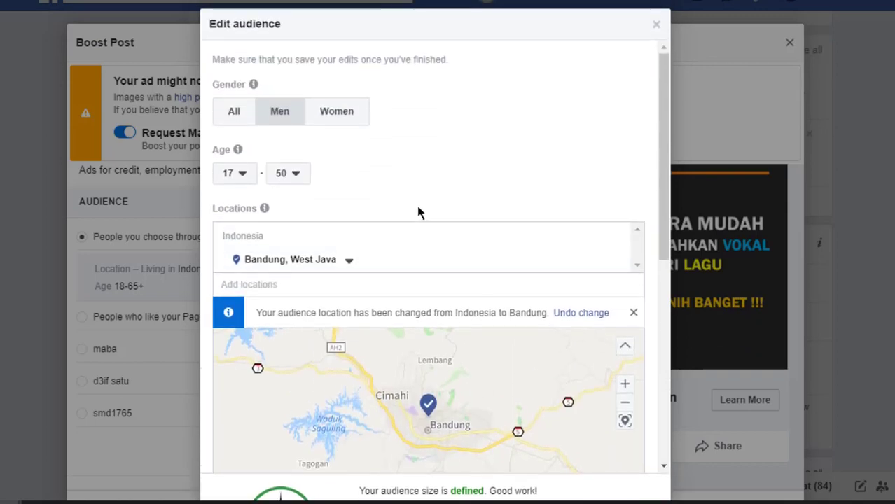
scroll(423, 194, "down", 4)
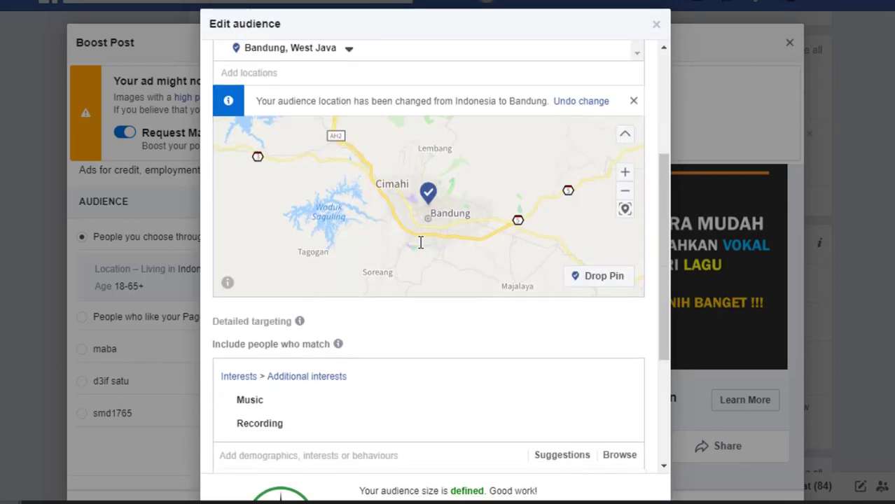
scroll(411, 258, "up", 4)
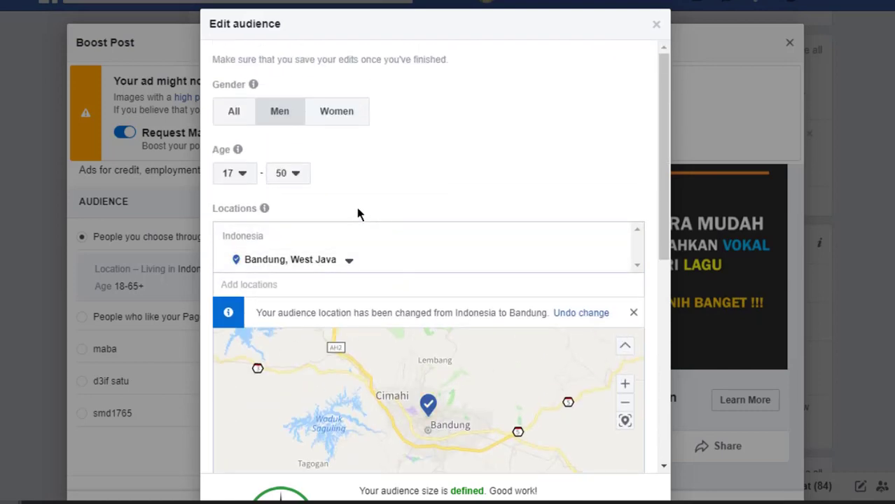
scroll(319, 196, "down", 2)
scroll(318, 201, "up", 2)
scroll(294, 199, "down", 1)
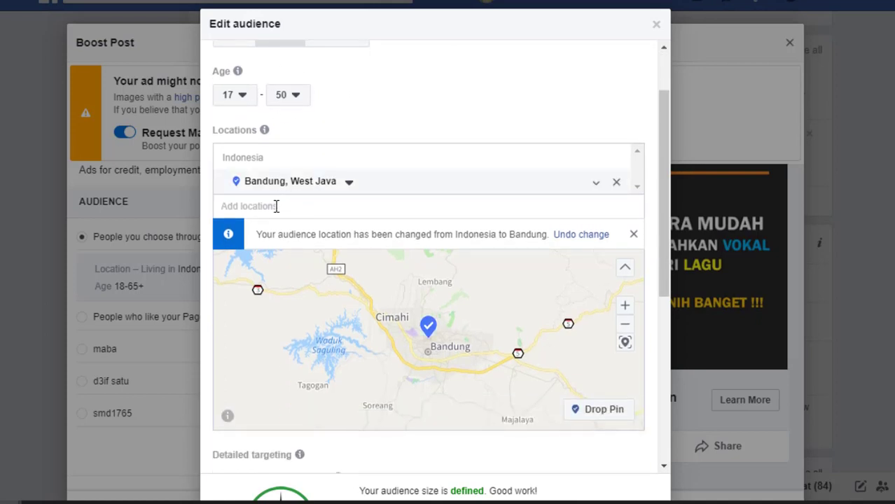
scroll(316, 210, "down", 2)
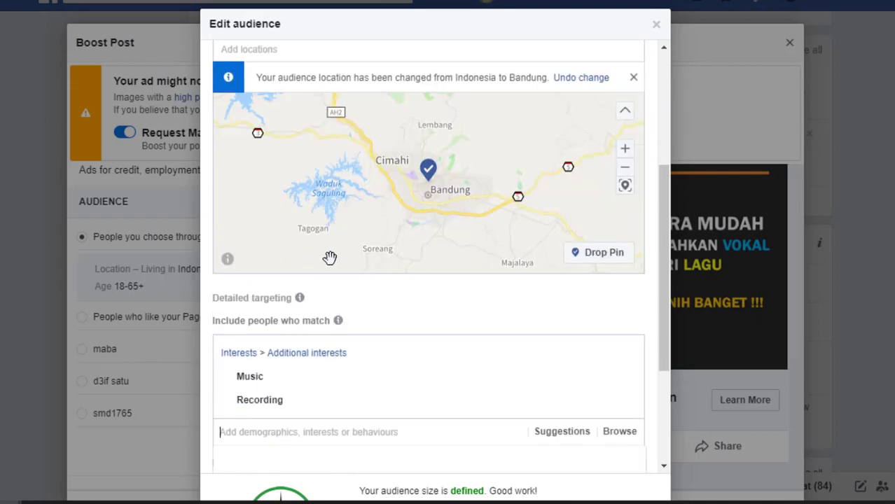
scroll(331, 259, "up", 3)
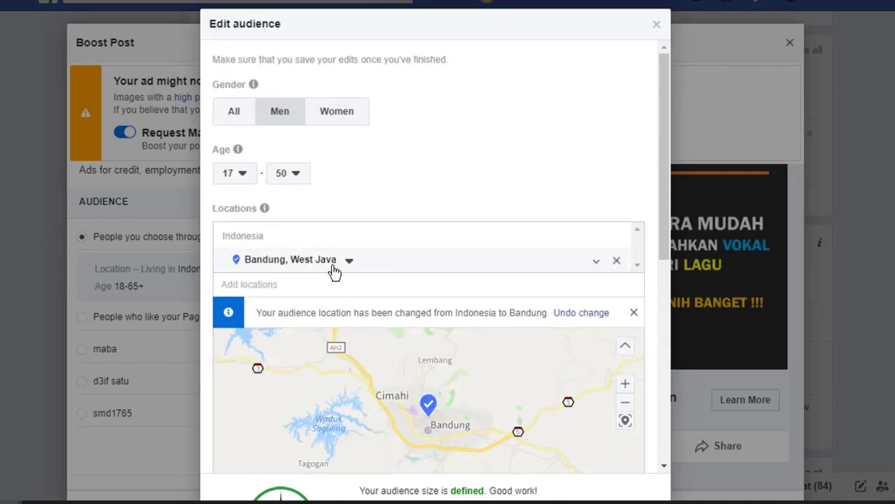
Remove Bandung, West Java from the audience locations and add the whole country Indonesia instead.
left_click(616, 263)
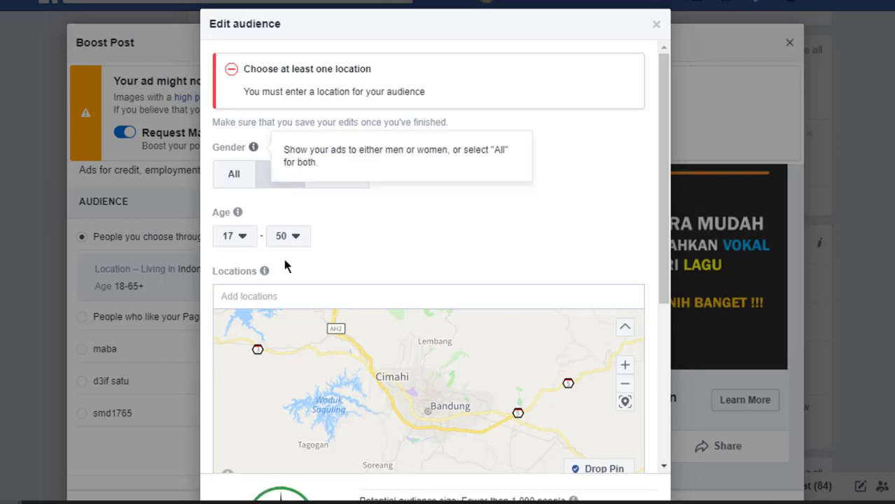
left_click(280, 298)
type("Indonesia")
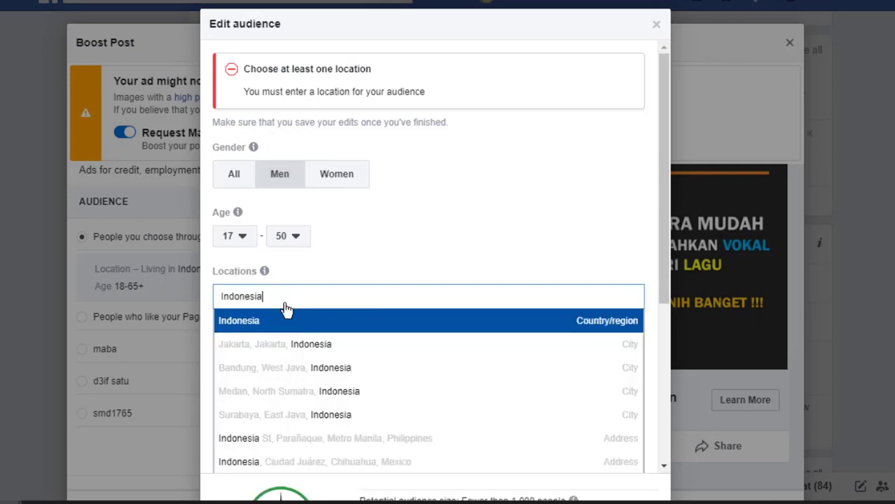
left_click(278, 324)
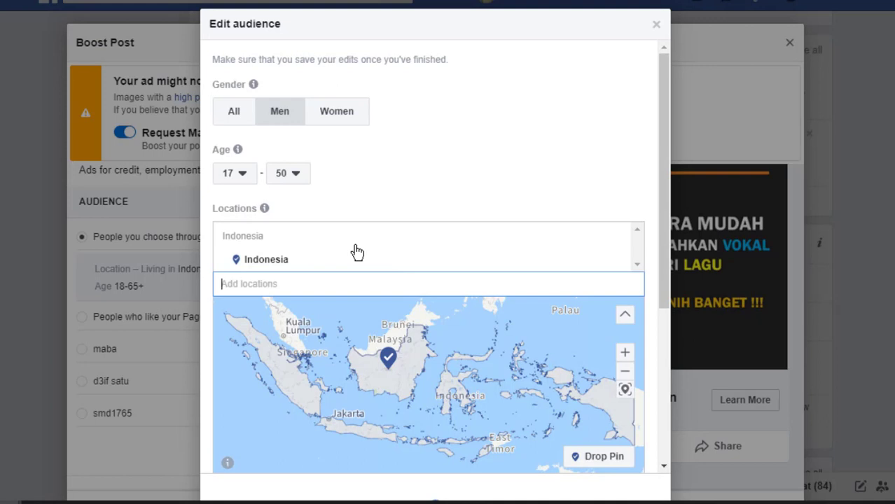
Check the targeting settings and potential audience size, and save the edited audience.
scroll(401, 362, "down", 3)
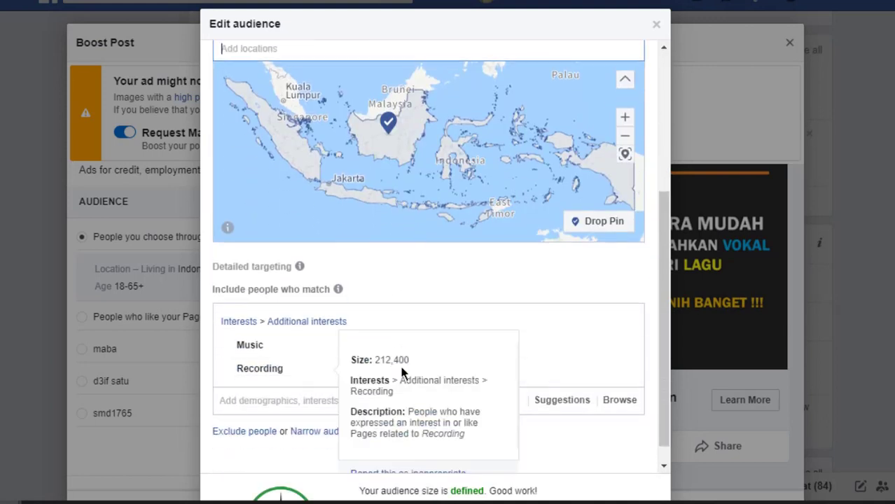
scroll(309, 394, "down", 2)
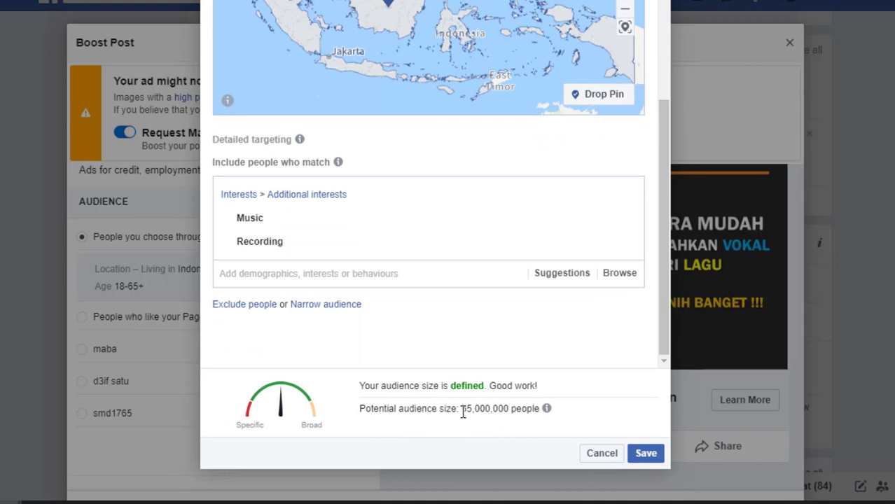
left_click_drag(461, 413, 514, 413)
left_click(342, 345)
scroll(343, 340, "up", 3)
scroll(316, 210, "up", 2)
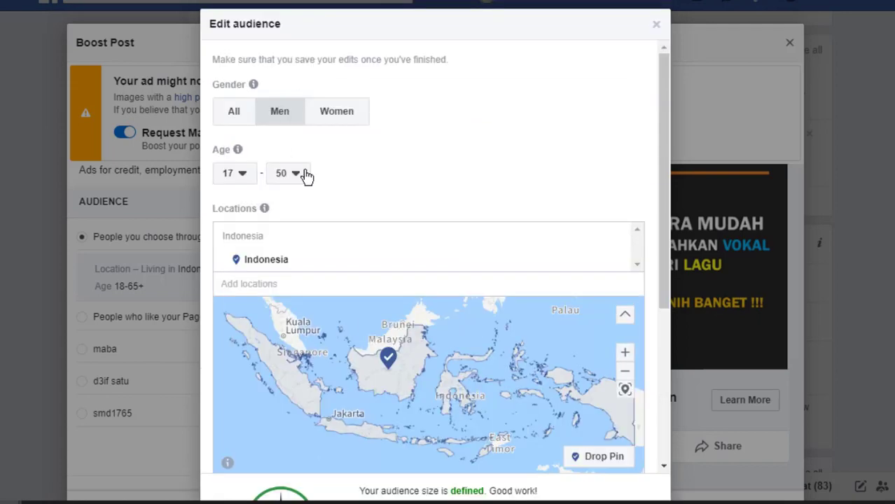
scroll(336, 350, "down", 4)
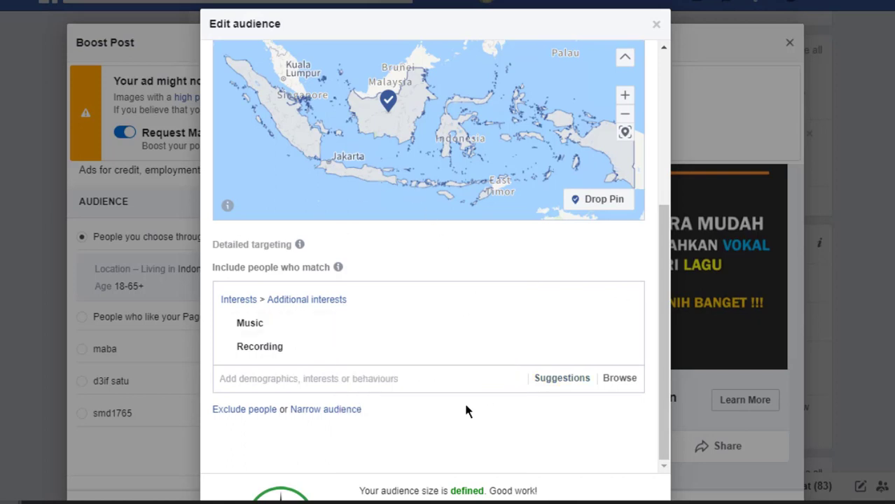
scroll(464, 401, "down", 2)
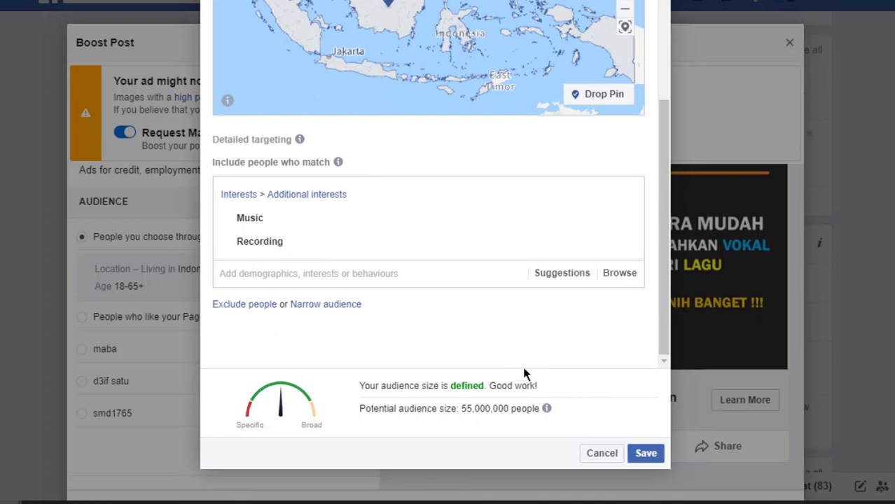
left_click(648, 456)
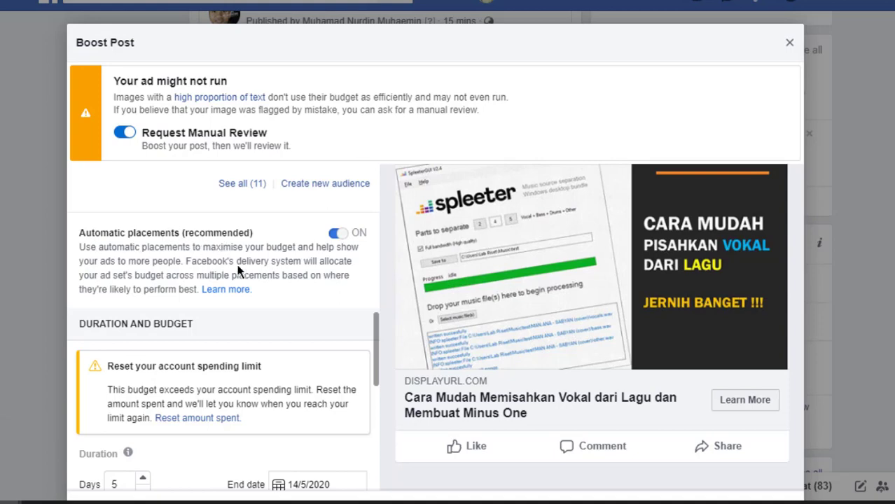
Try manual placements with Messenger and Instagram excluded, and turn automatic placements back on.
left_click(335, 233)
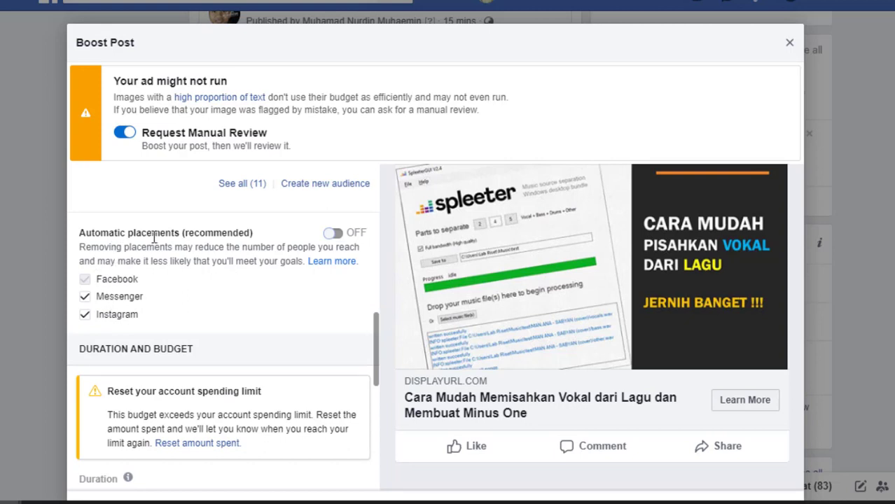
left_click(84, 297)
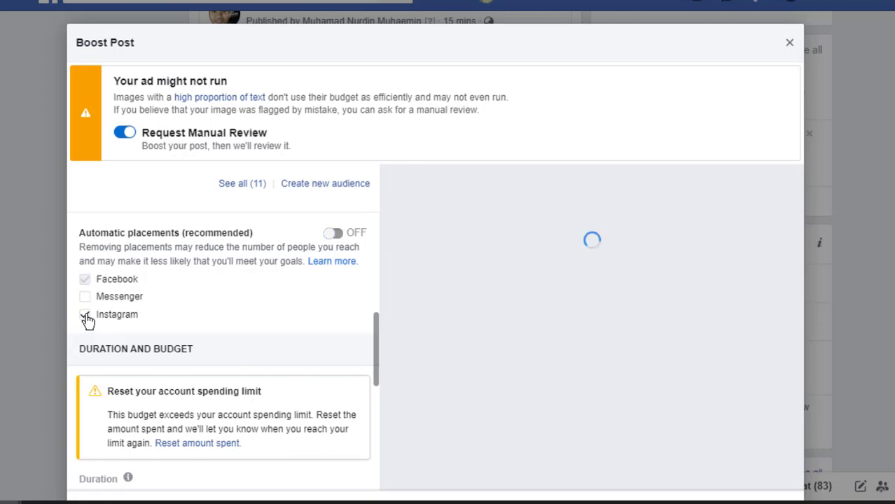
left_click(85, 314)
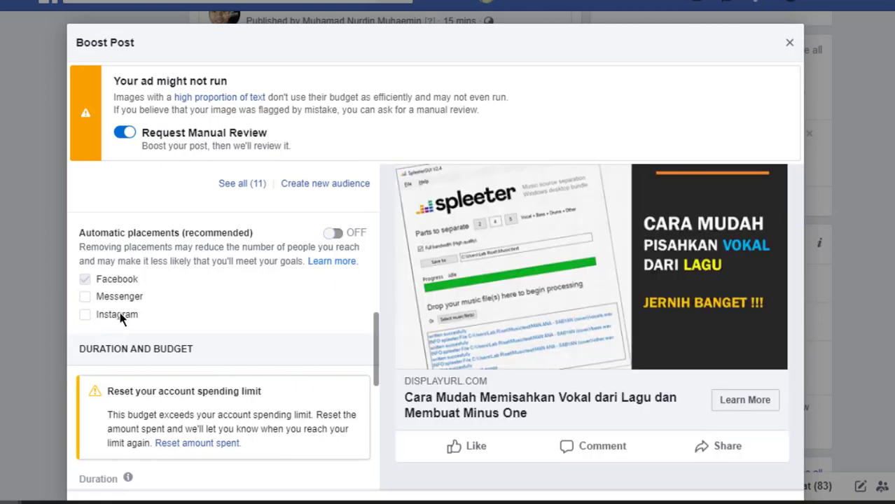
left_click(85, 316)
left_click(335, 234)
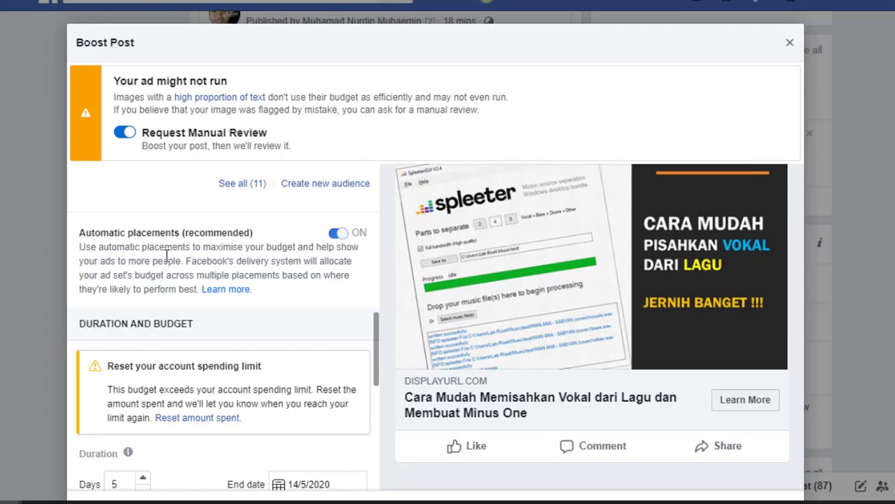
Set the boost duration to 4 days in the duration and budget settings.
scroll(168, 259, "down", 3)
scroll(173, 277, "up", 1)
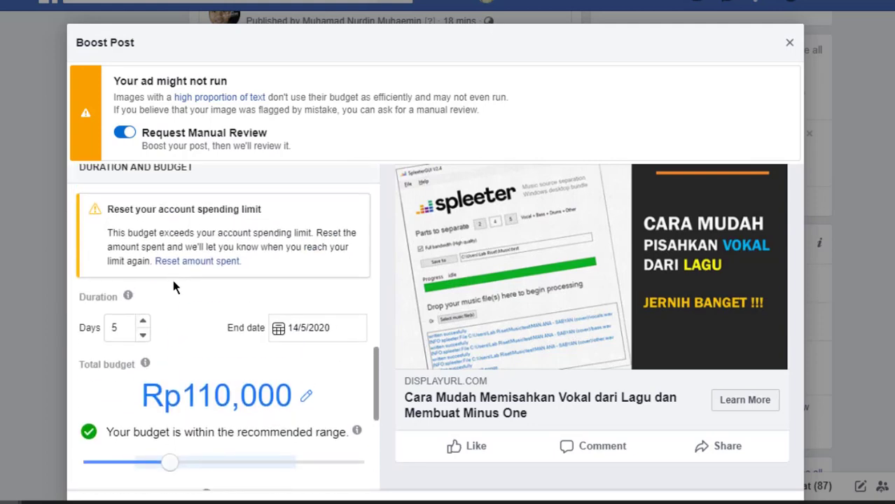
scroll(175, 288, "up", 1)
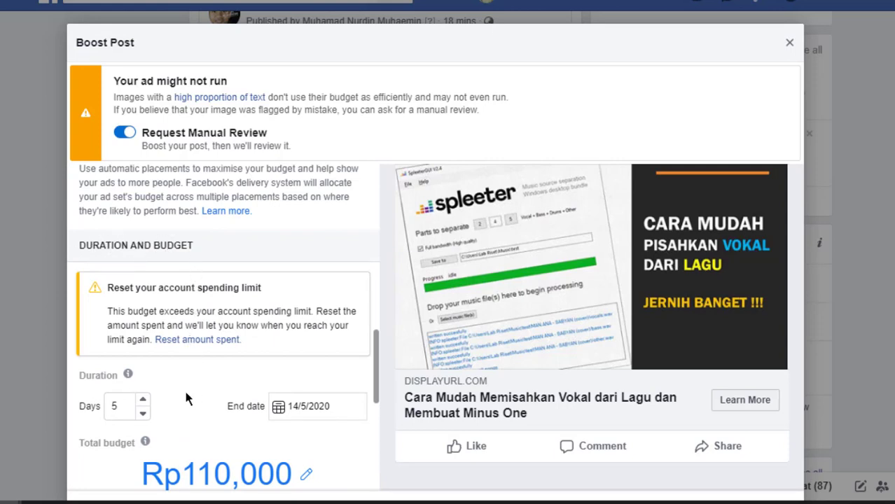
scroll(184, 388, "down", 1)
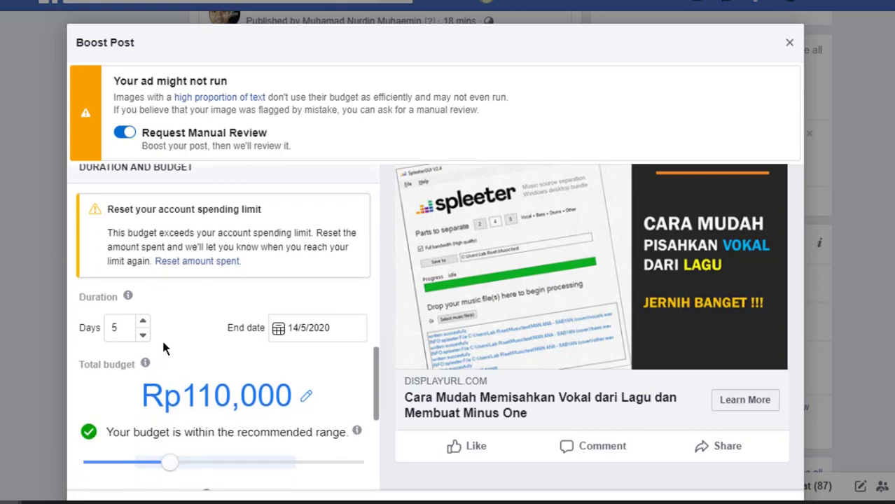
scroll(213, 320, "down", 1)
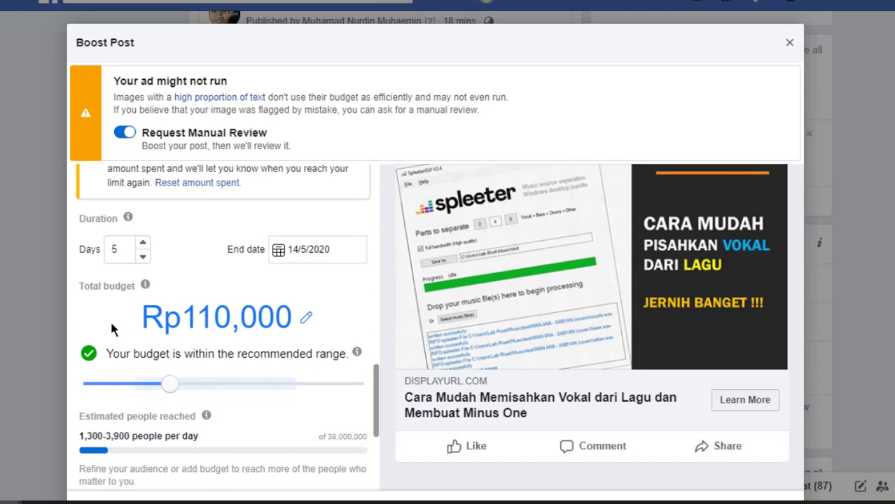
left_click(141, 260)
left_click(142, 260)
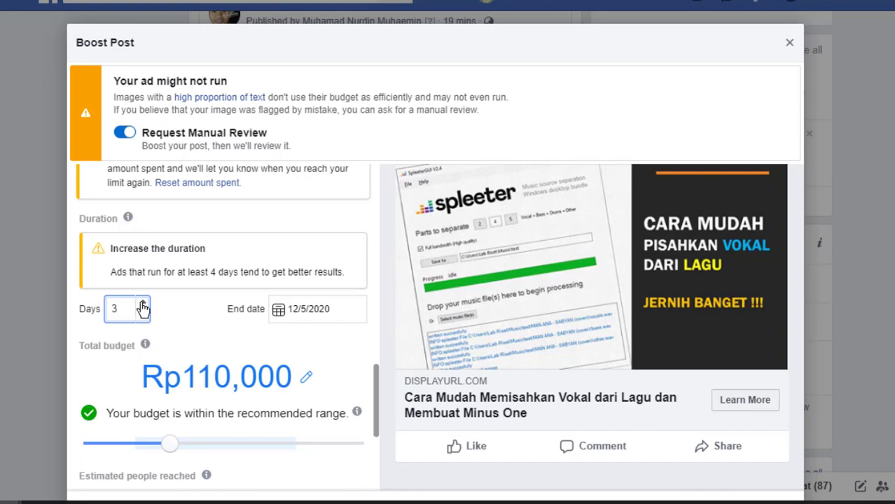
left_click(143, 306)
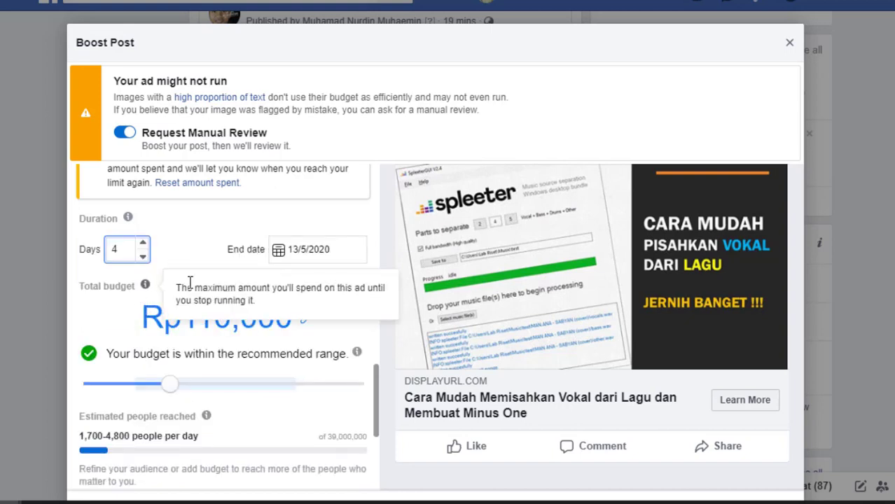
Try a 3-day duration, read the advice shown for it, and return the duration to 4 days.
scroll(168, 280, "up", 1)
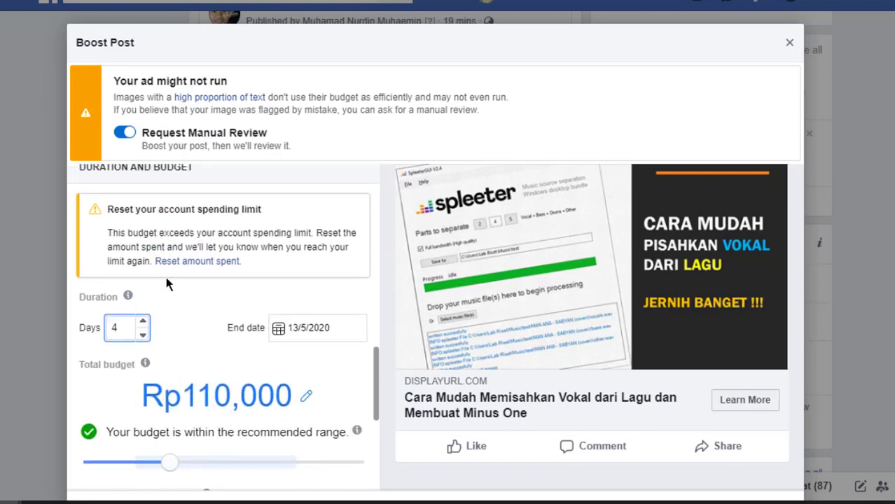
left_click(143, 337)
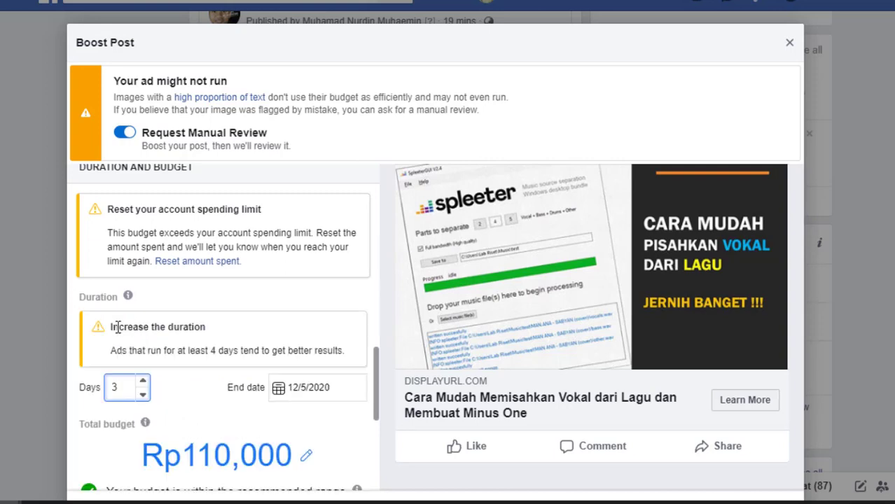
left_click_drag(111, 326, 124, 350)
left_click(135, 359)
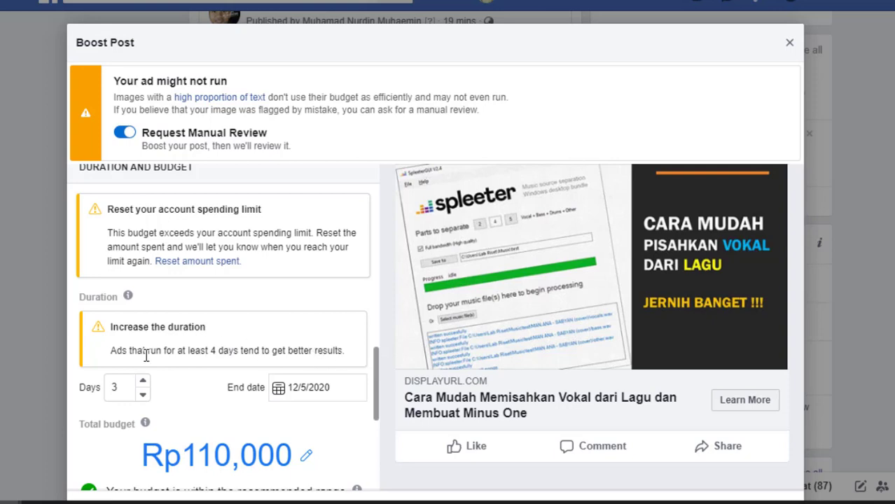
left_click(143, 381)
Try lowering the total budget to Rp20,000 and read the minimum budget requirement.
scroll(179, 317, "down", 2)
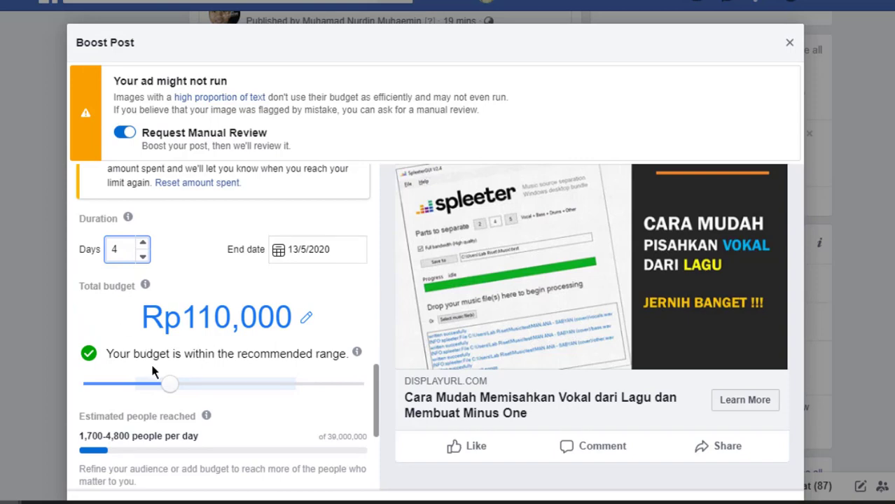
left_click_drag(171, 390, 84, 389)
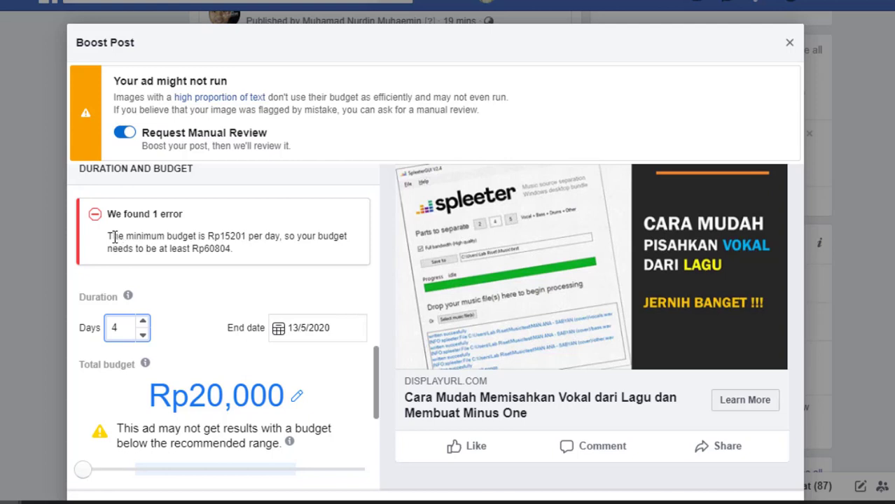
left_click_drag(219, 237, 241, 237)
left_click(212, 236)
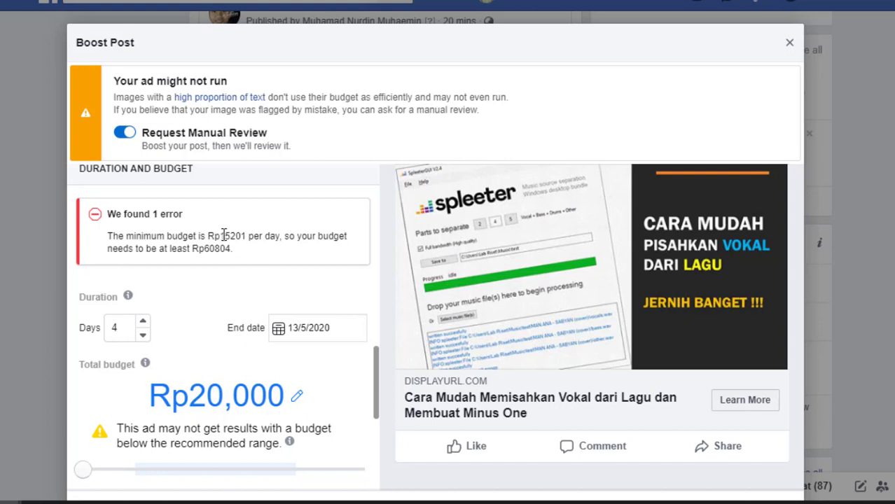
left_click_drag(222, 236, 244, 237)
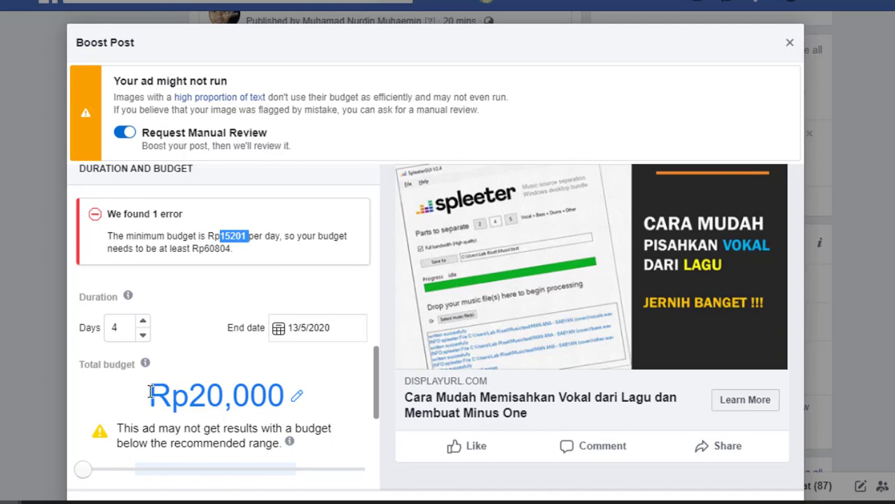
left_click(233, 237)
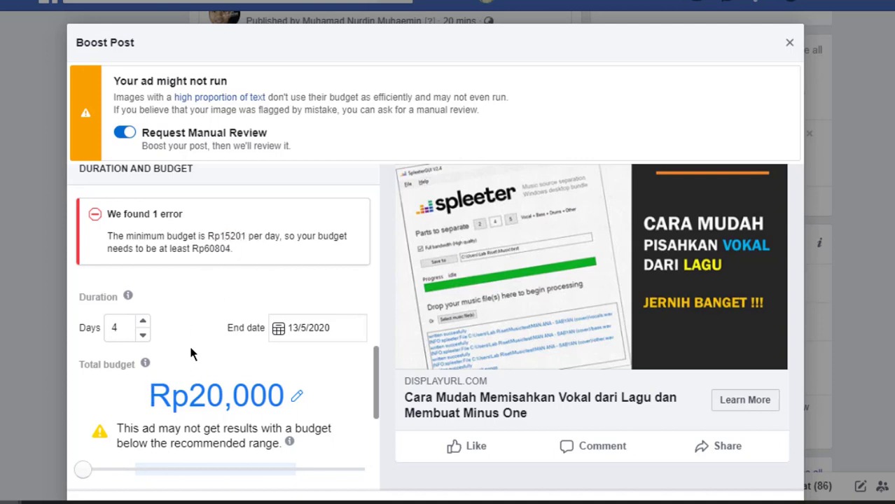
Set the total budget of the boost to Rp100,000.
scroll(280, 368, "down", 1)
left_click(296, 319)
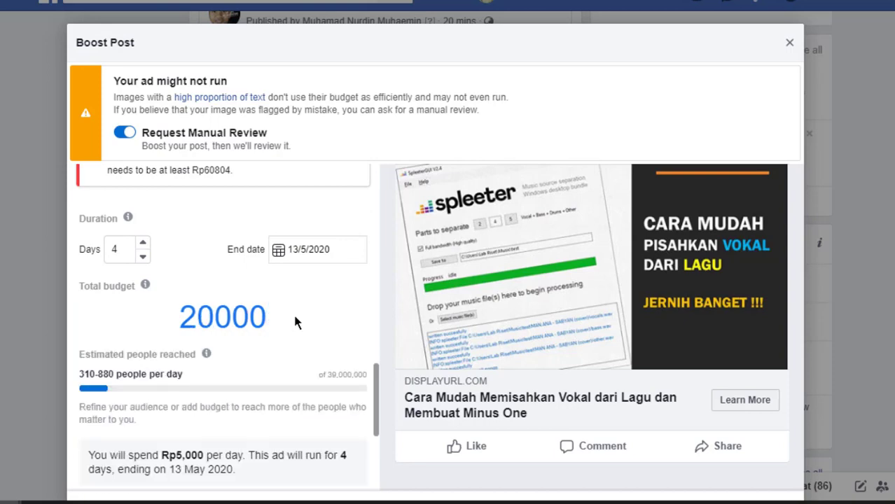
key("Left")
key("Left")
key("Left")
key("Left")
key("BackSpace")
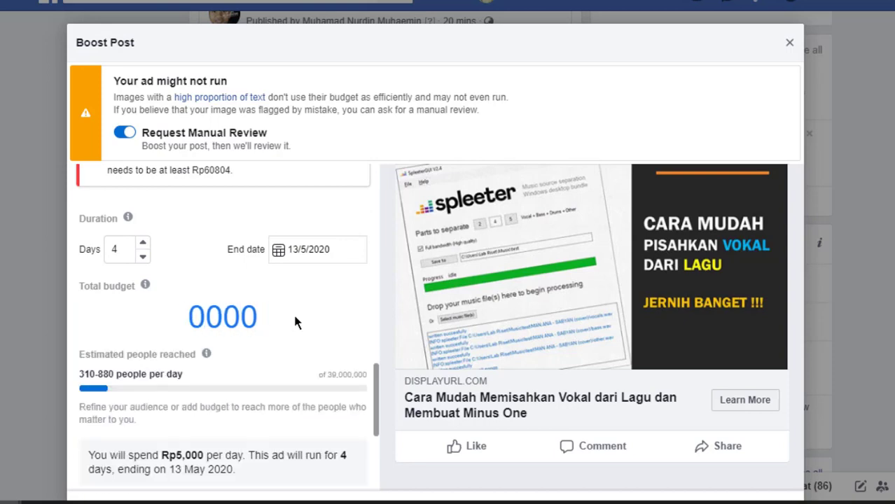
type("10")
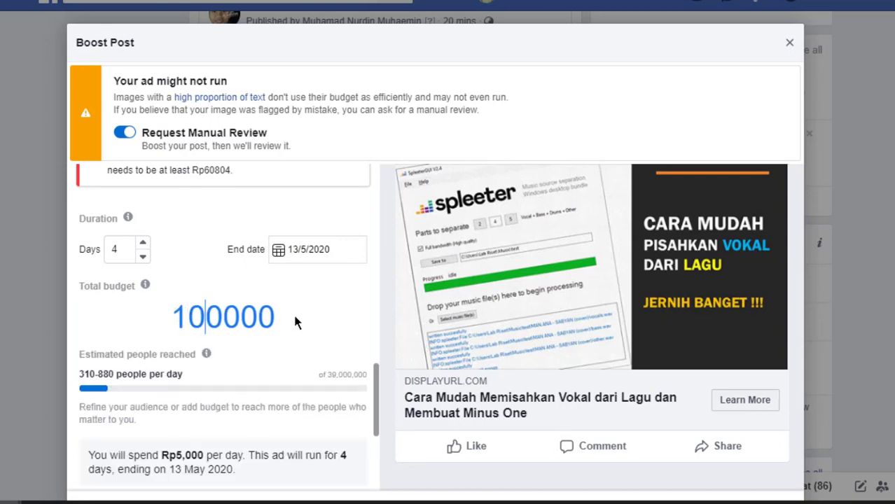
left_click(173, 371)
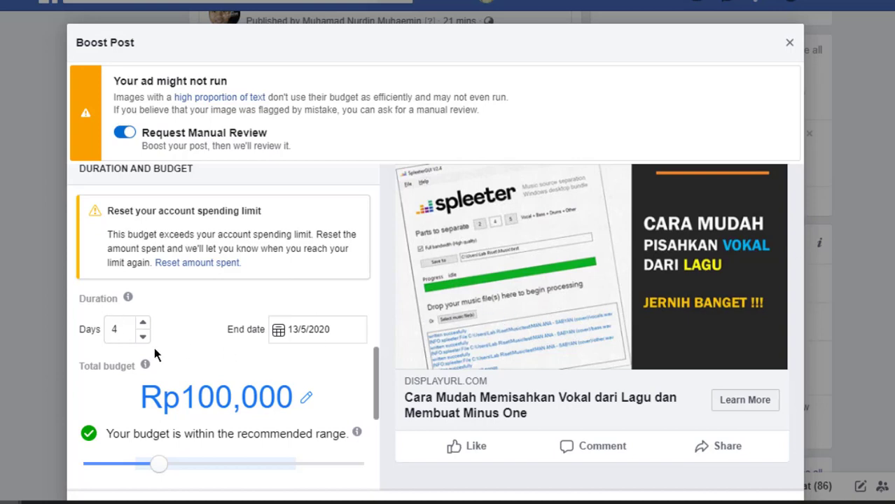
Review the estimated daily reach, daily spend, conversion tracking option and payment method of the boost.
scroll(267, 350, "down", 3)
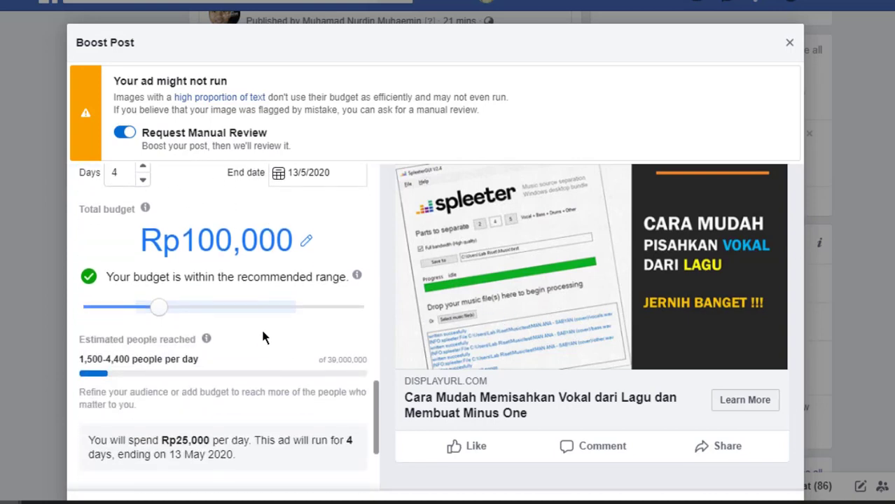
scroll(185, 309, "down", 1)
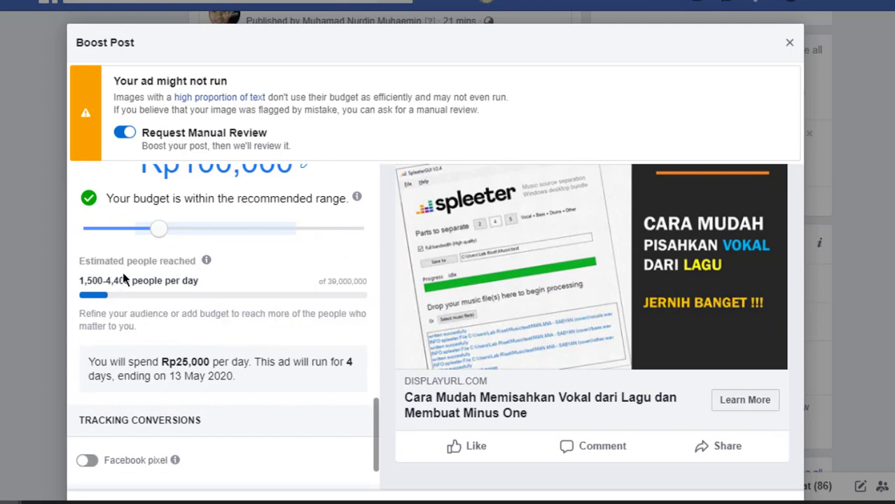
mouse_move(138, 265)
scroll(198, 338, "down", 2)
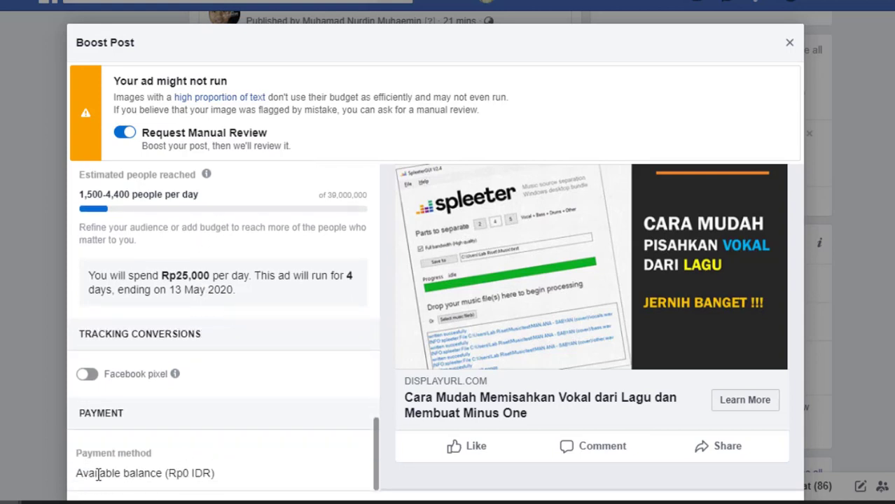
left_click_drag(76, 477, 220, 482)
left_click(223, 477)
left_click_drag(75, 477, 217, 479)
left_click(222, 477)
left_click_drag(78, 475, 216, 476)
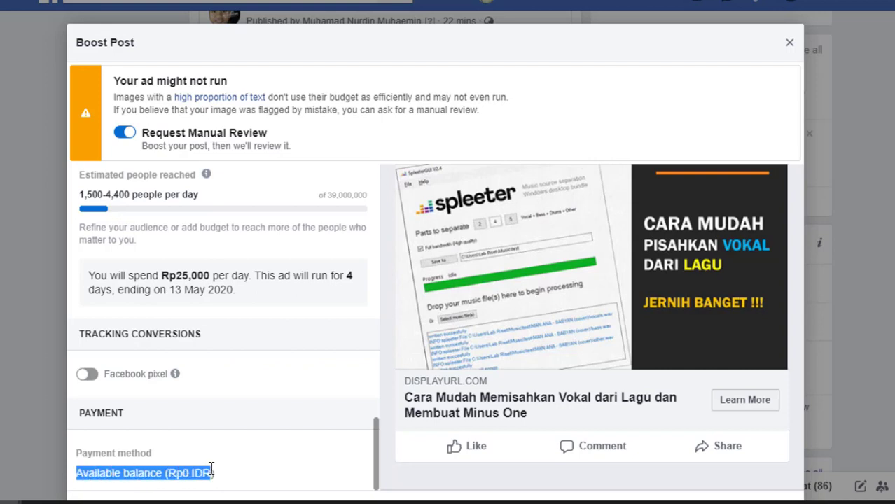
left_click(222, 477)
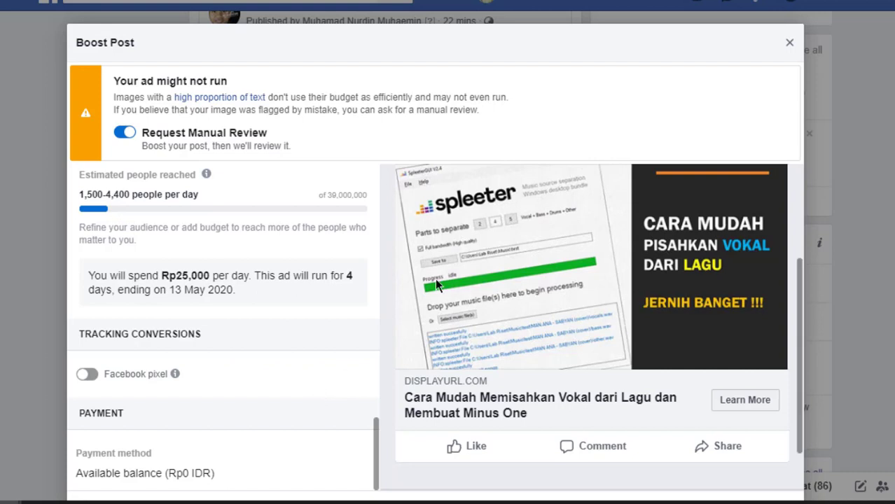
Submit the post boost and close the results dialog.
scroll(435, 278, "down", 1)
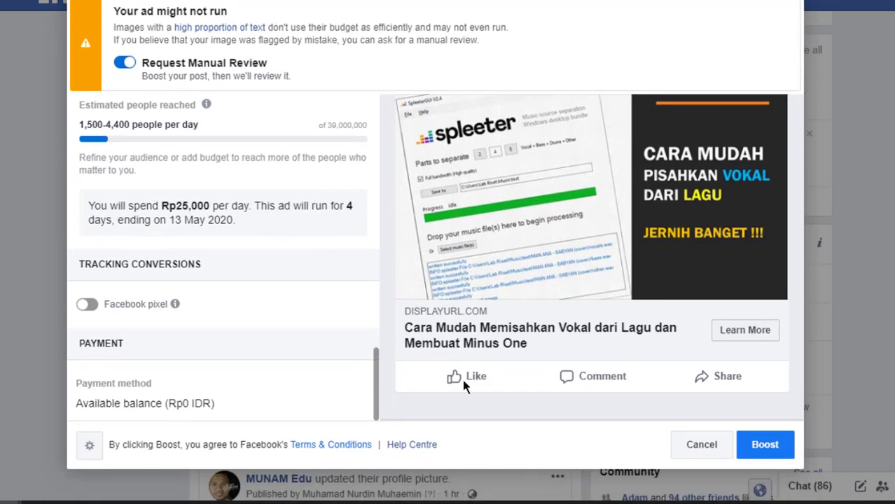
left_click(766, 448)
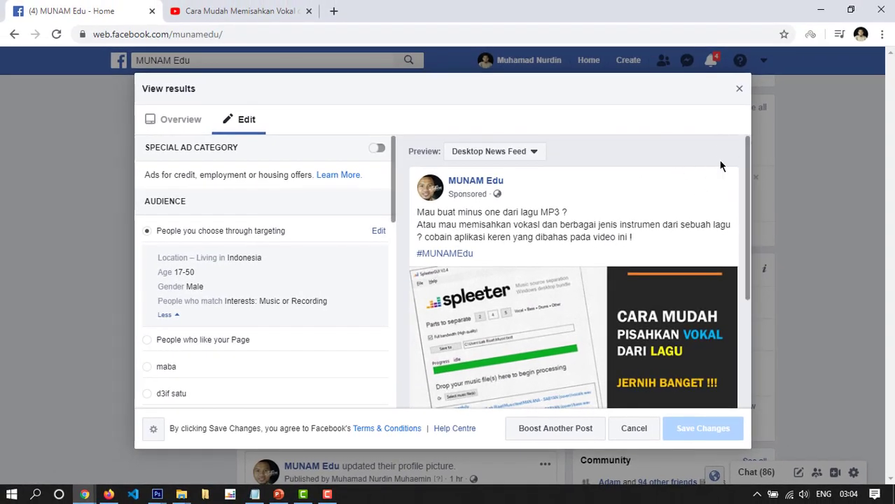
left_click(740, 93)
Check the notifications for the ad's review status and return to the page's posts.
left_click(711, 61)
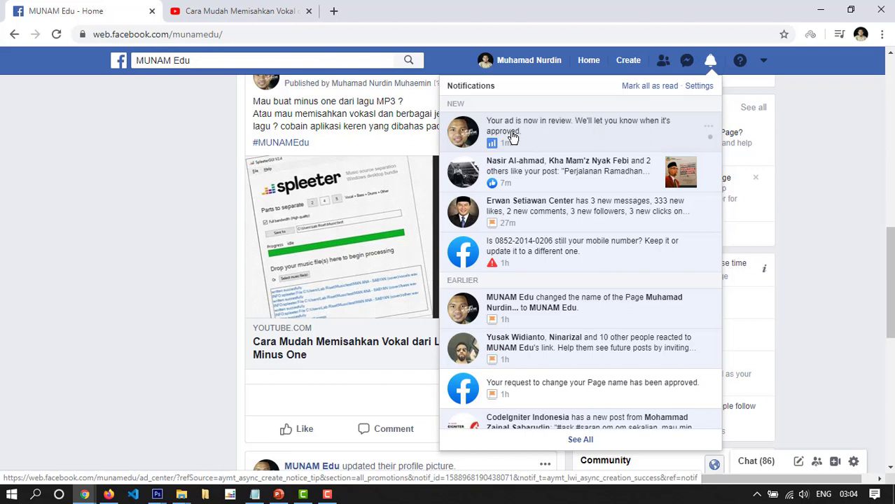
left_click(797, 151)
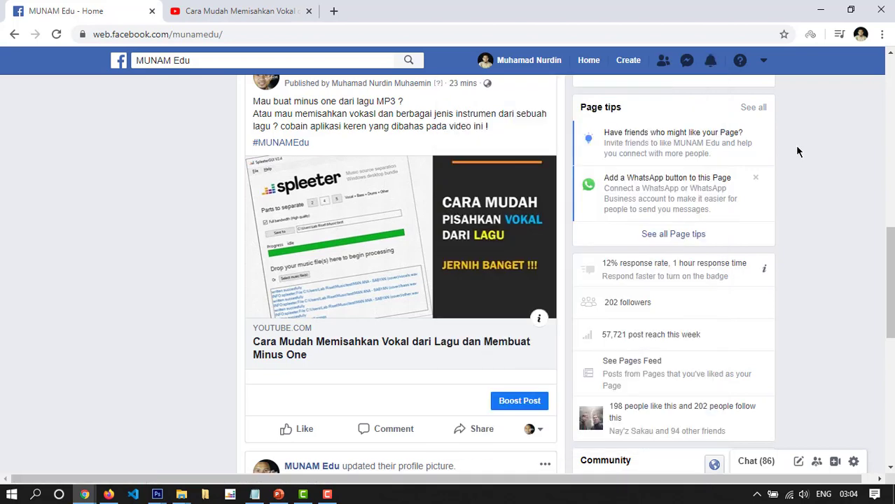
scroll(802, 168, "up", 1)
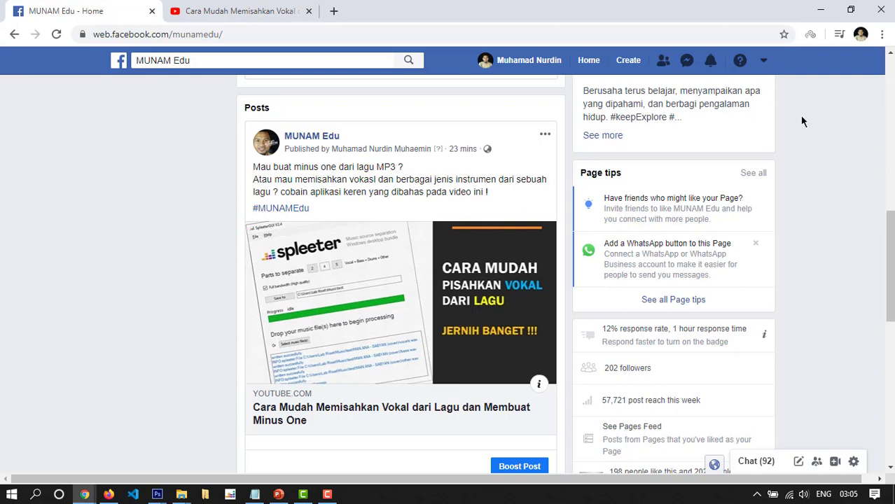
Open the ad accounts overview for managing ads and go to its Billing page.
left_click(764, 63)
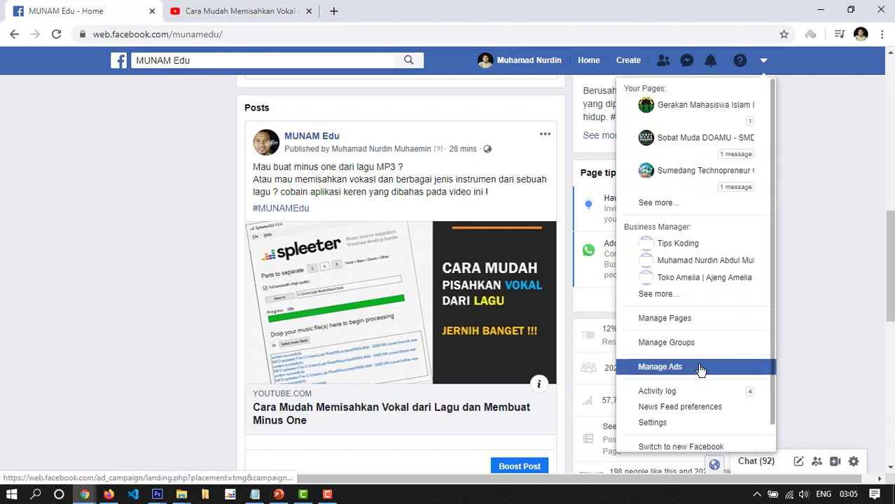
left_click(659, 372)
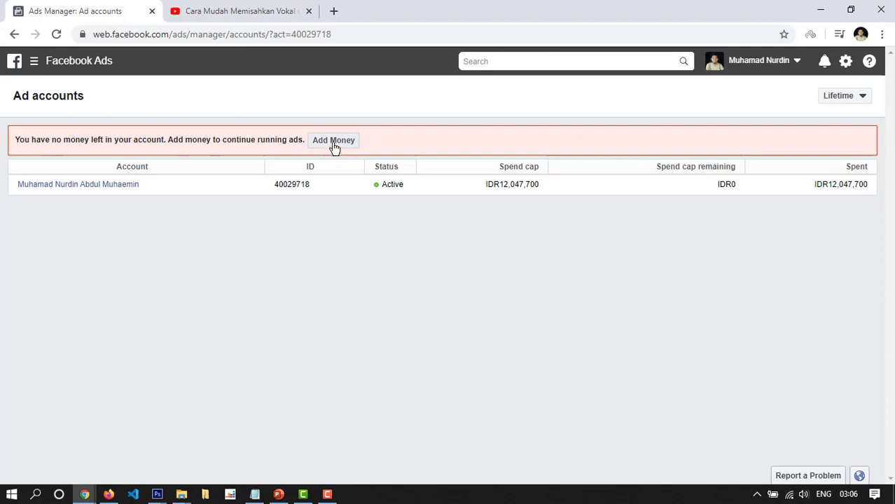
left_click(35, 63)
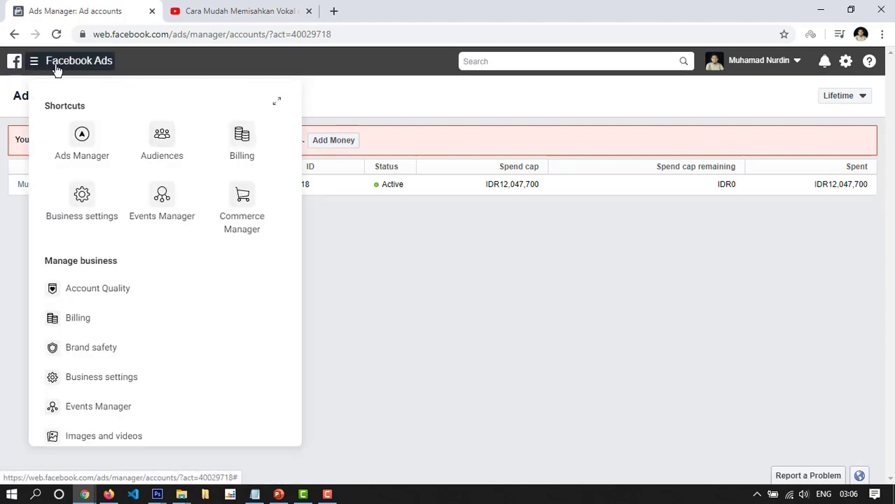
left_click(243, 137)
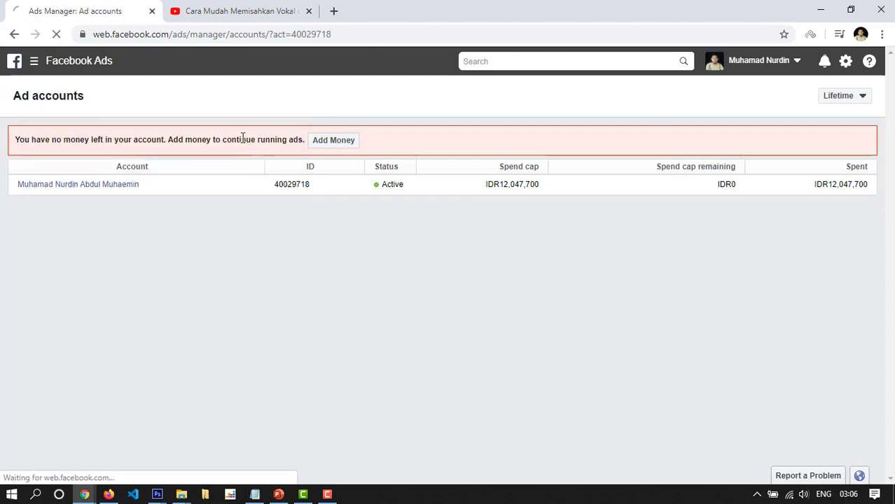